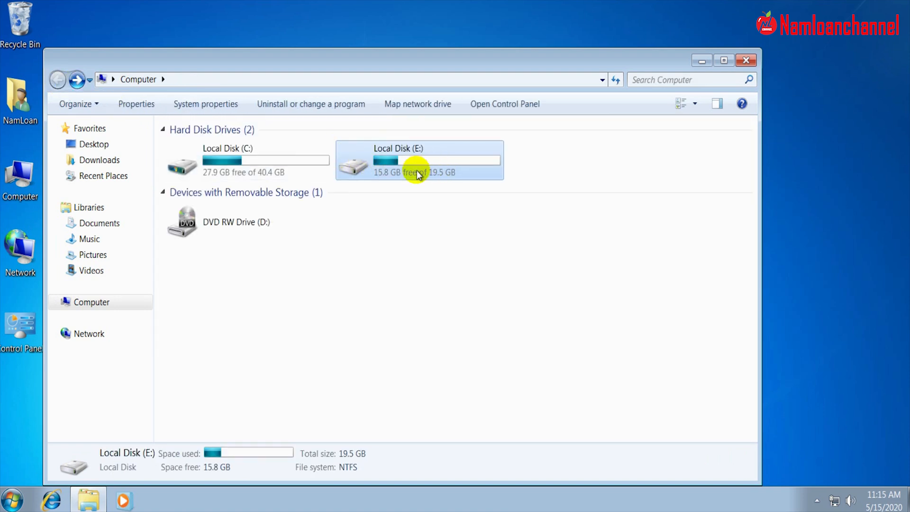
Step: Check the free space on the C: and E: drives and open Local Disk (E:)
mouse_move(417, 172)
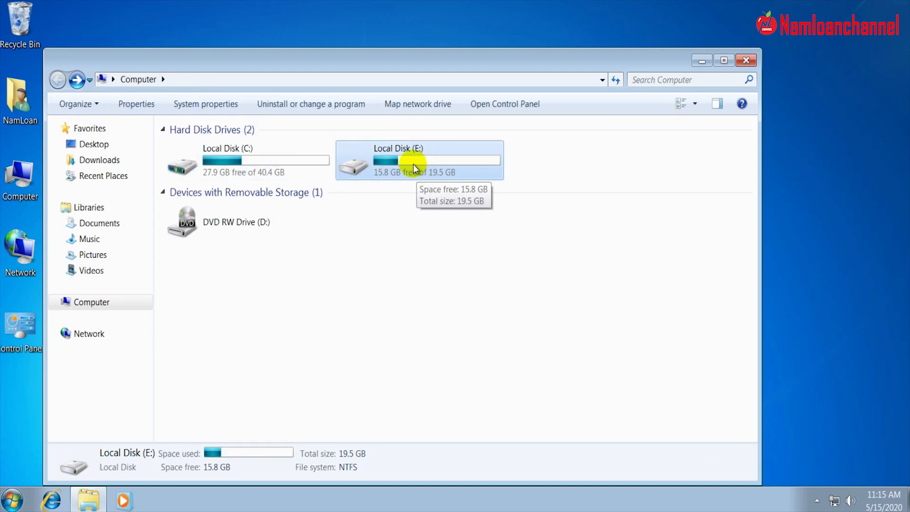
mouse_move(268, 174)
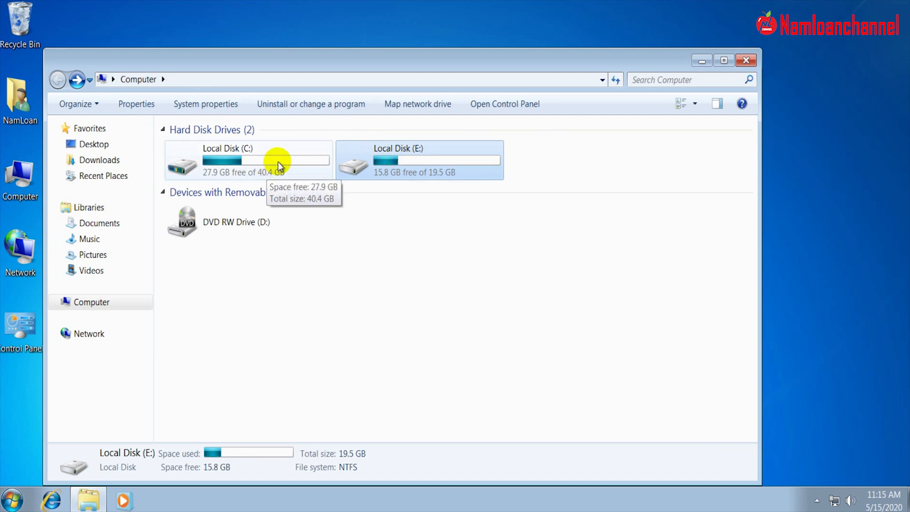
click(275, 161)
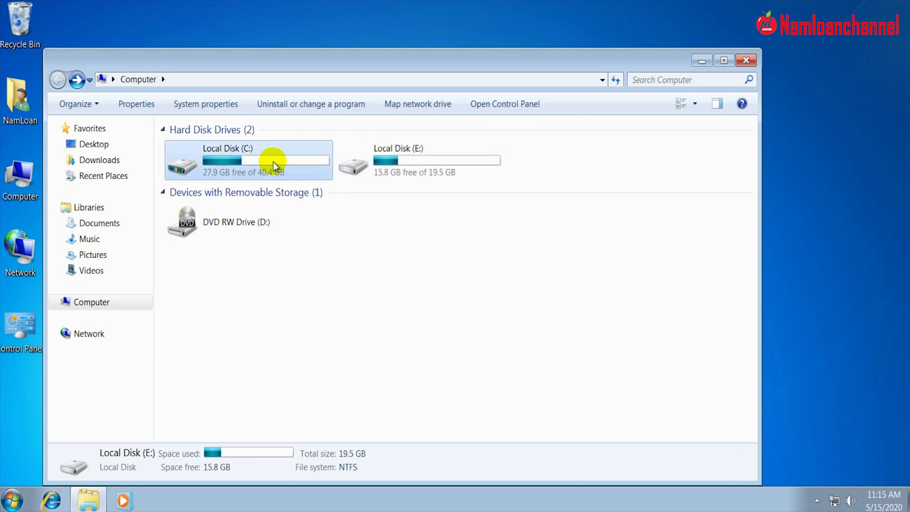
click(393, 162)
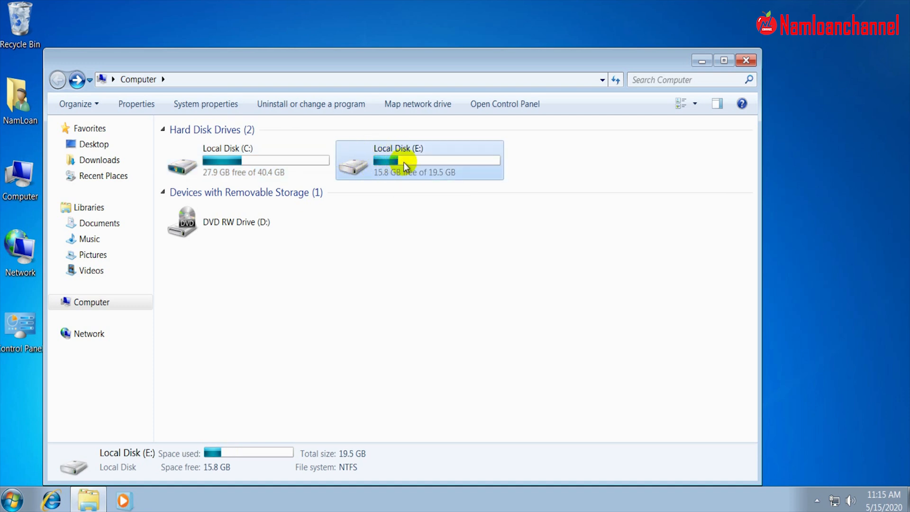
mouse_move(405, 156)
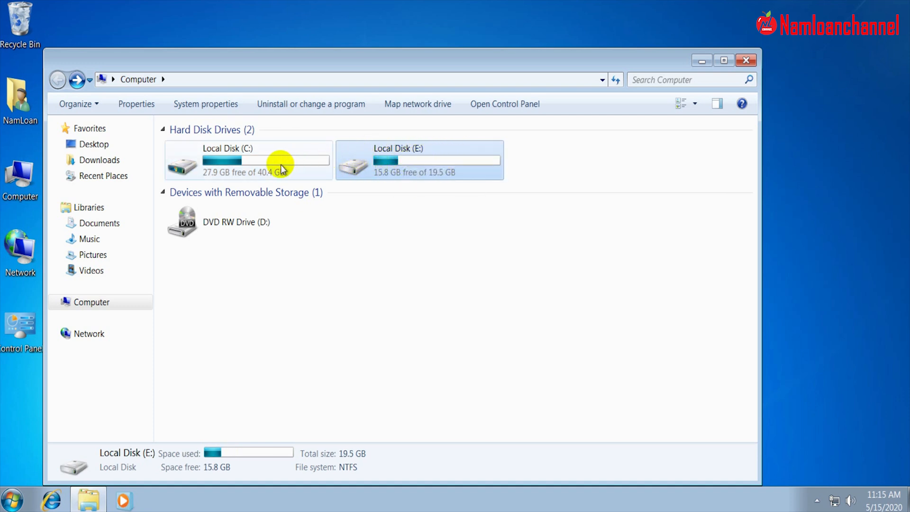
mouse_move(271, 163)
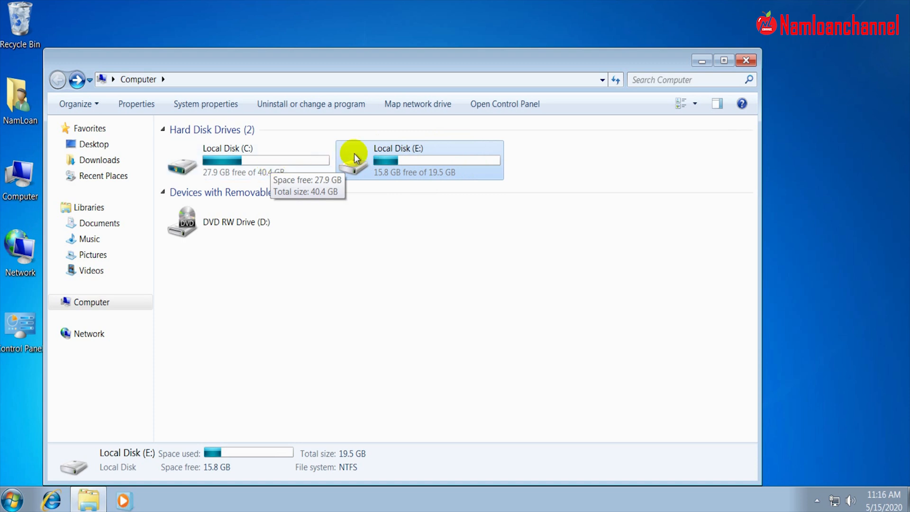
double_click(385, 154)
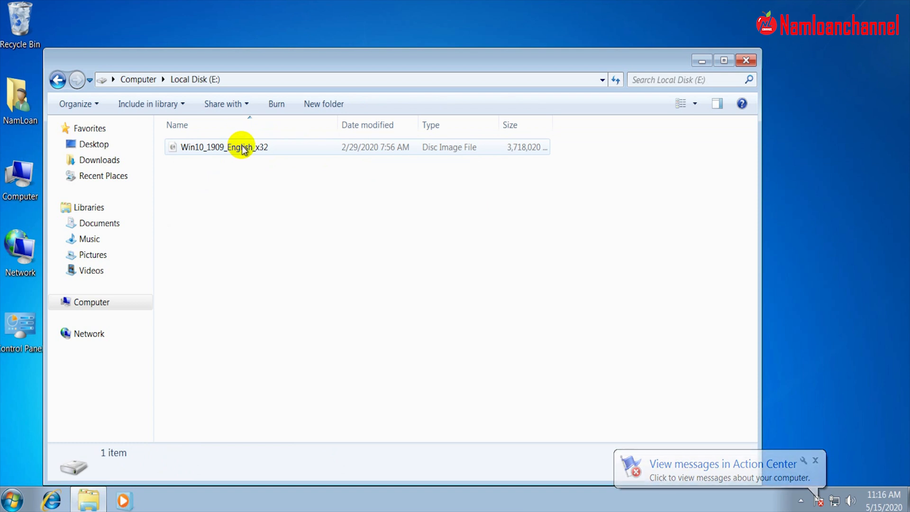
Step: Extract the Win10_1909_English_x32 disc image into a new Win10_1909_English_x32 folder on Local Disk (E:)
right_click(247, 152)
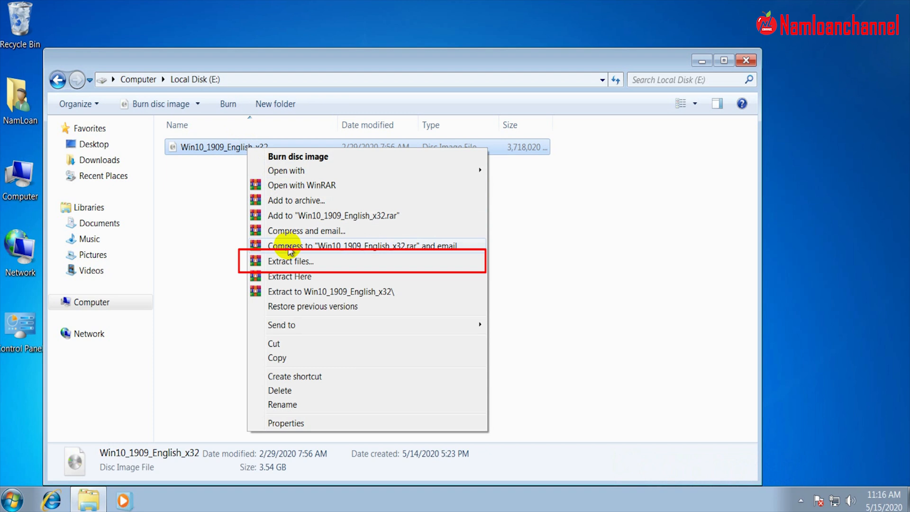
mouse_move(302, 169)
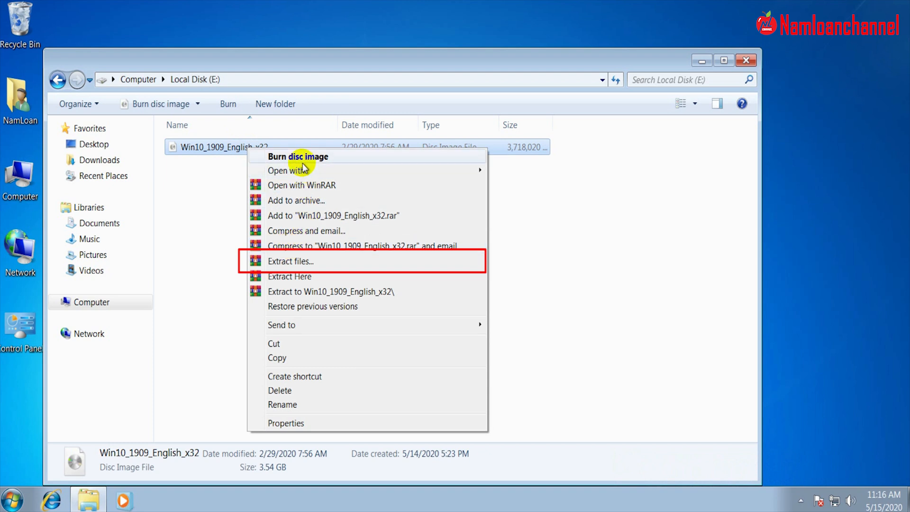
click(306, 261)
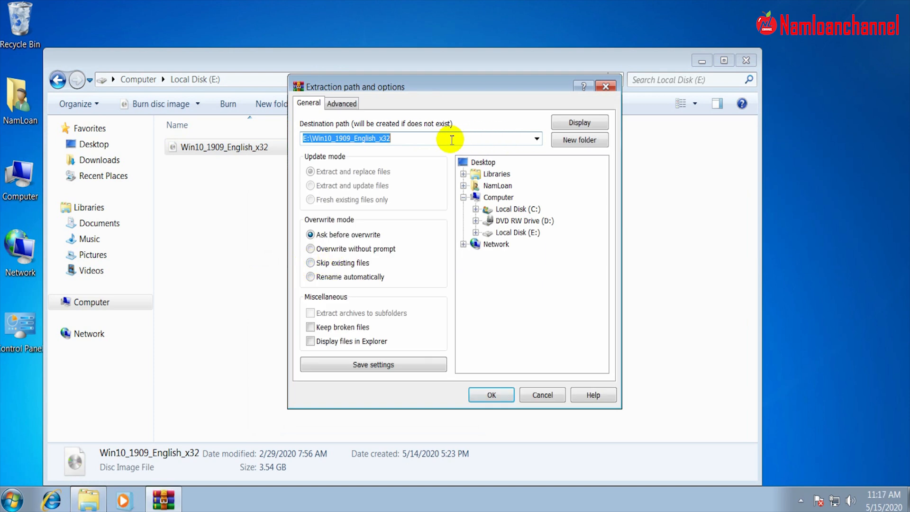
click(508, 234)
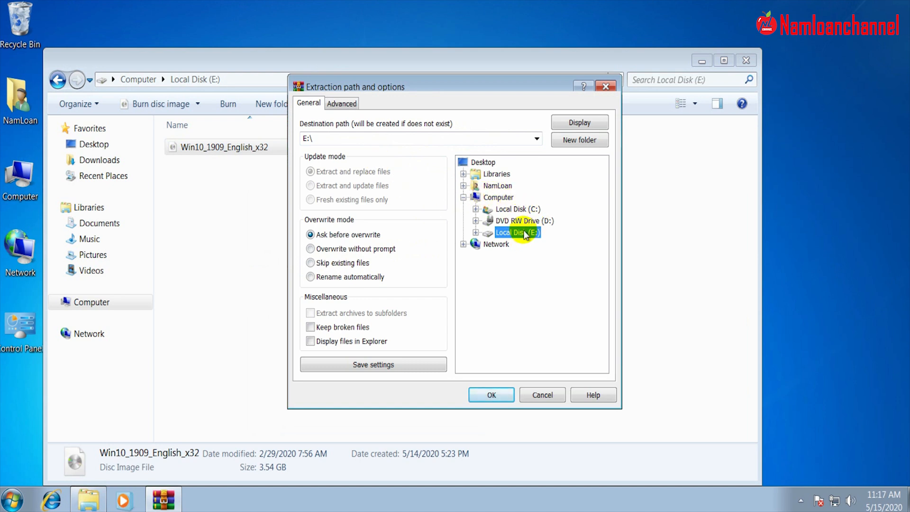
click(562, 142)
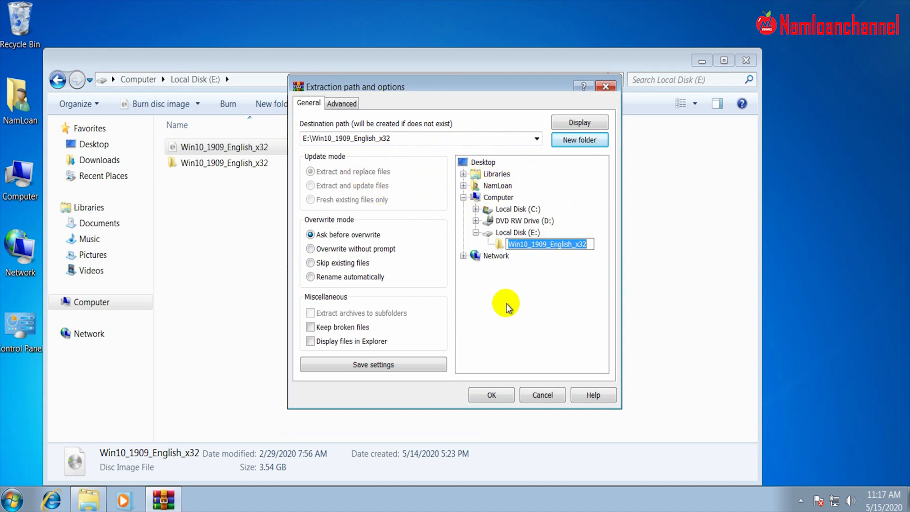
click(492, 397)
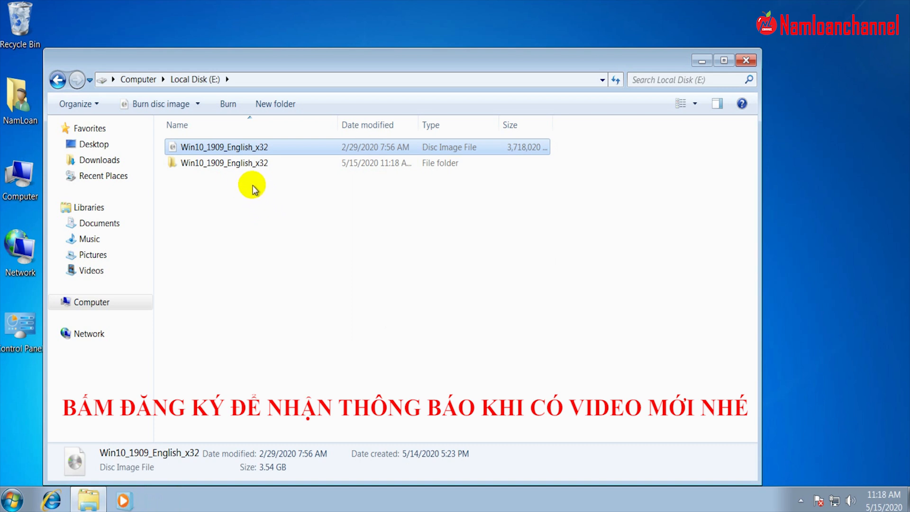
Step: Launch setup from the extracted Win10_1909_English_x32 folder and allow it to make changes to the computer
double_click(219, 165)
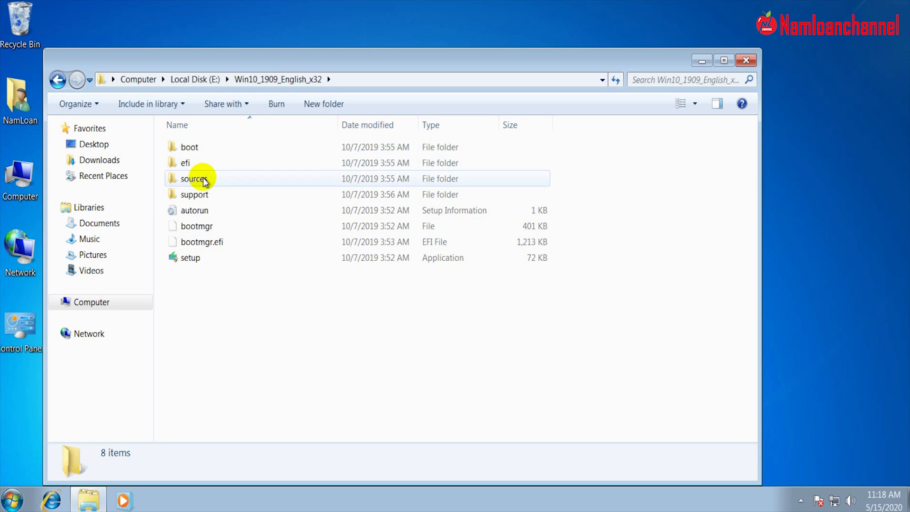
click(186, 263)
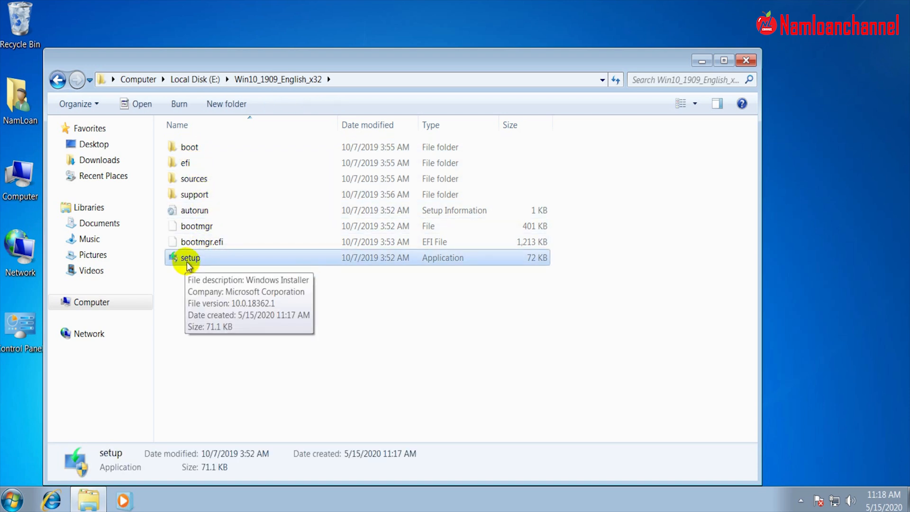
right_click(187, 262)
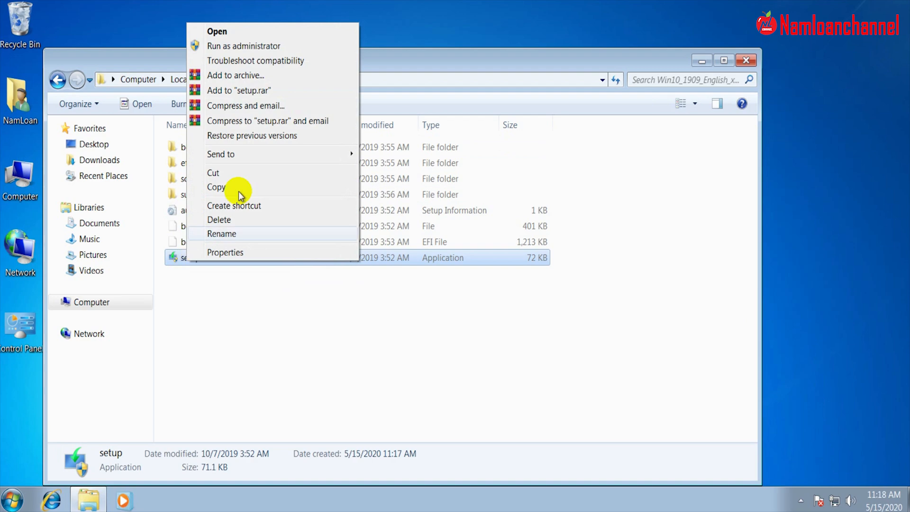
click(246, 33)
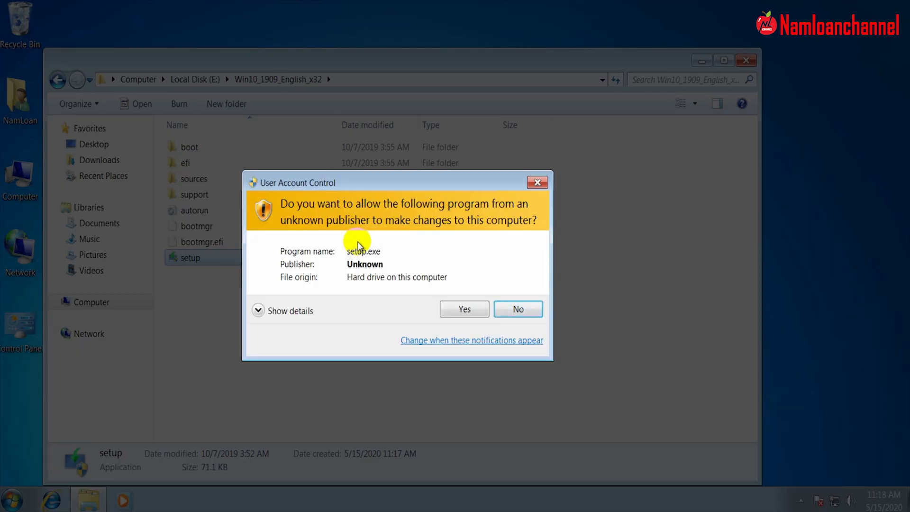
click(464, 310)
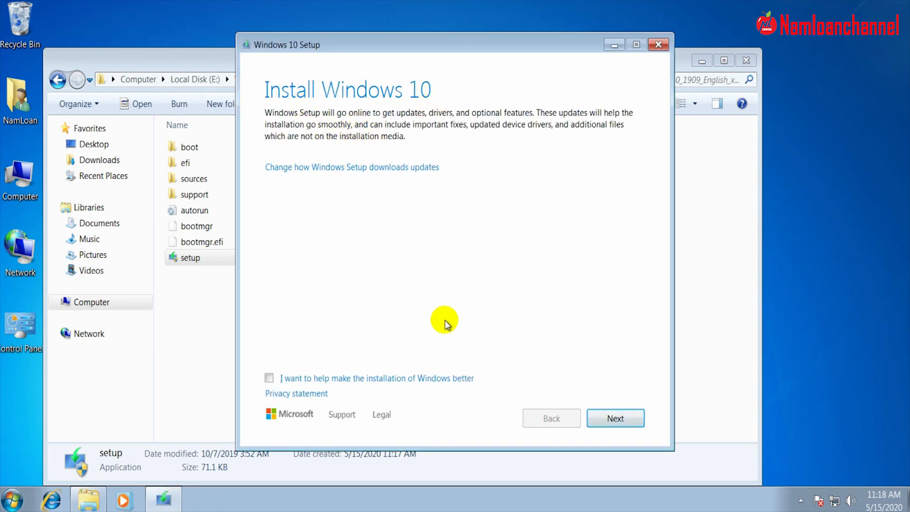
Step: Opt in to helping make the installation of Windows better and proceed with Windows 10 Setup
click(310, 379)
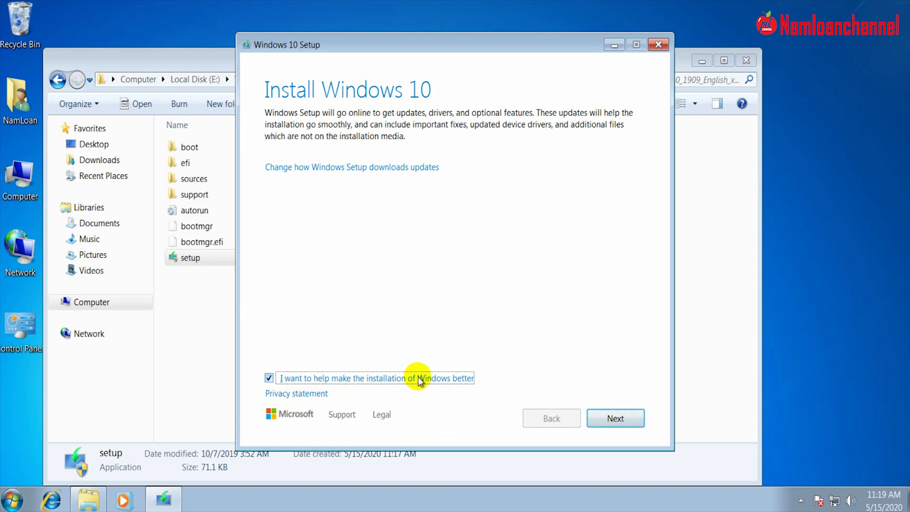
click(602, 419)
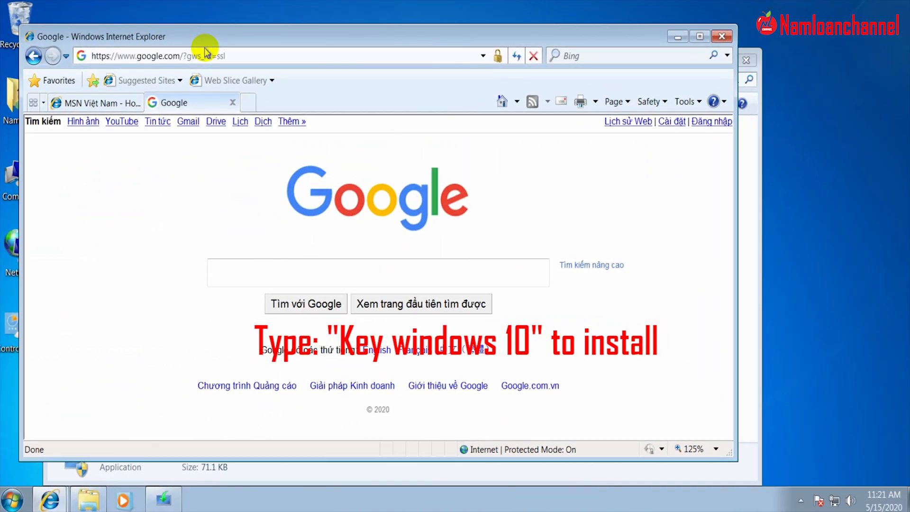
Step: Search Google for a Windows key in Internet Explorer
click(286, 267)
text(key wwindows)
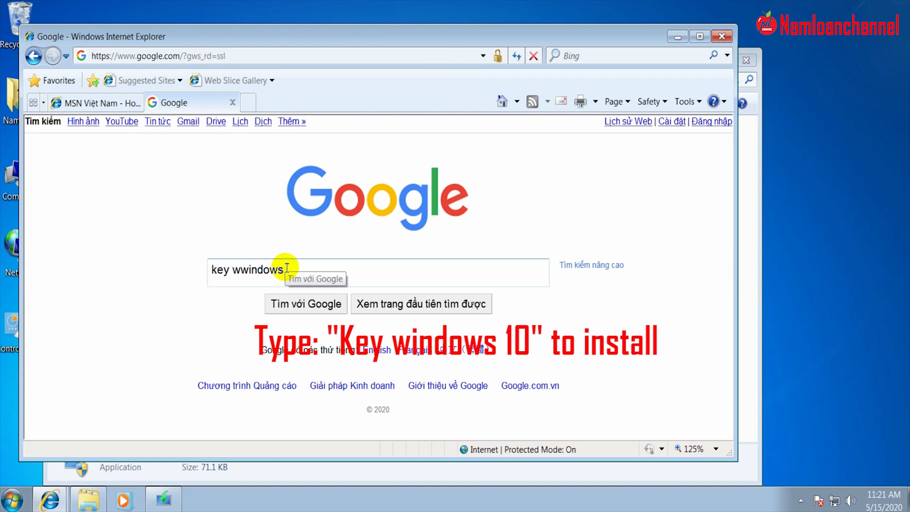
key(Return)
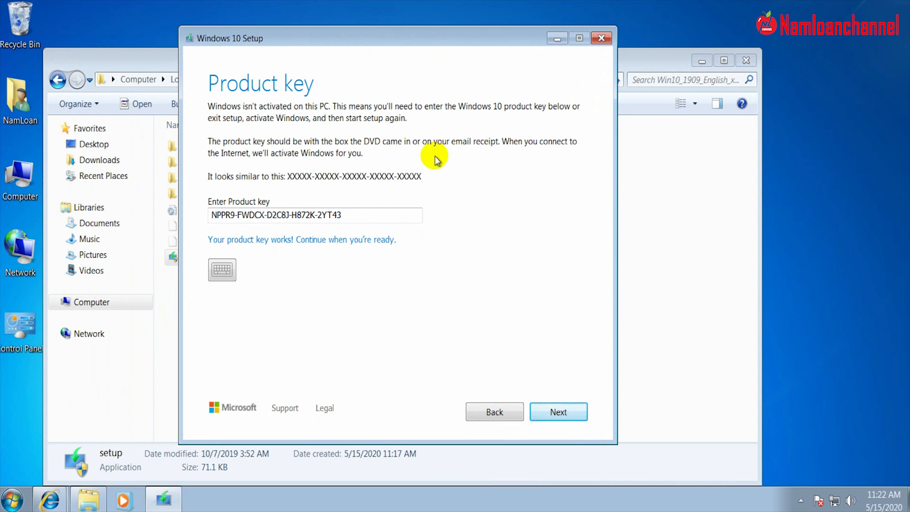
Step: Continue past the Product key page of Windows 10 Setup and accept the license terms
drag(393, 33, 412, 30)
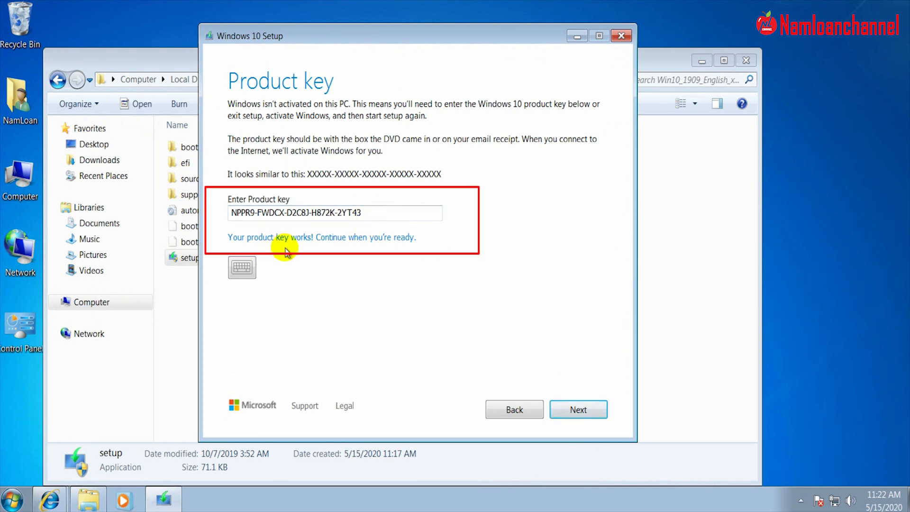
click(578, 409)
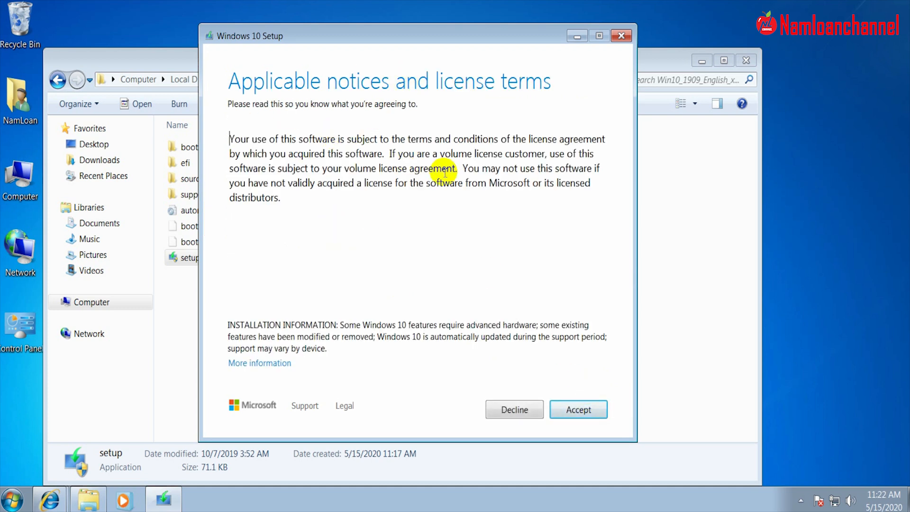
click(593, 417)
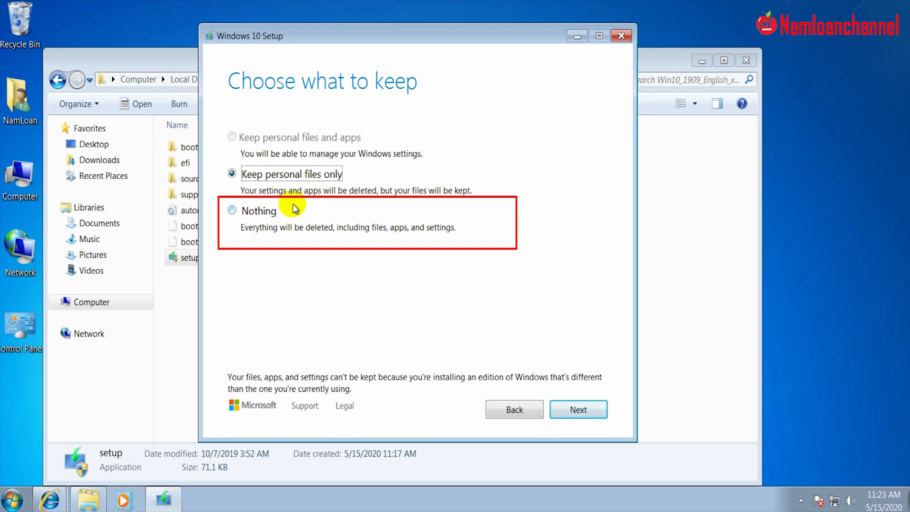
Step: Choose to keep nothing and start the Windows 10 Enterprise installation
click(247, 218)
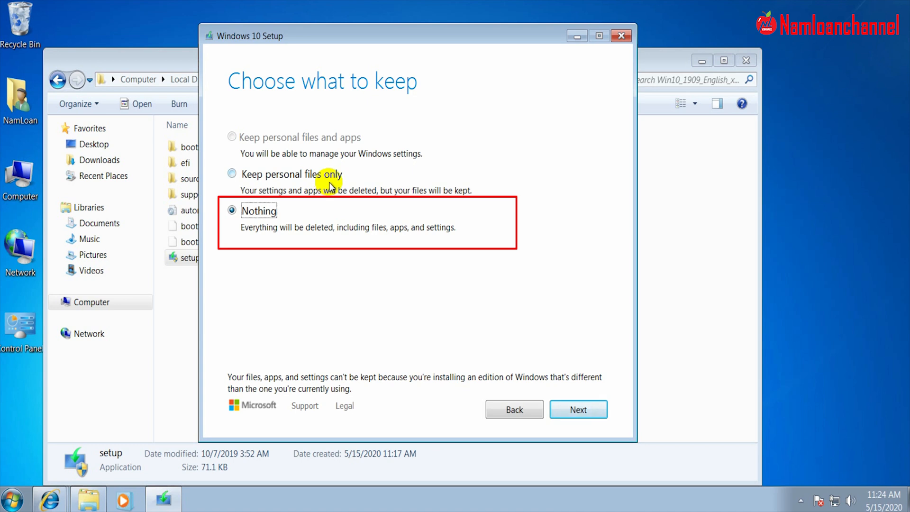
click(573, 411)
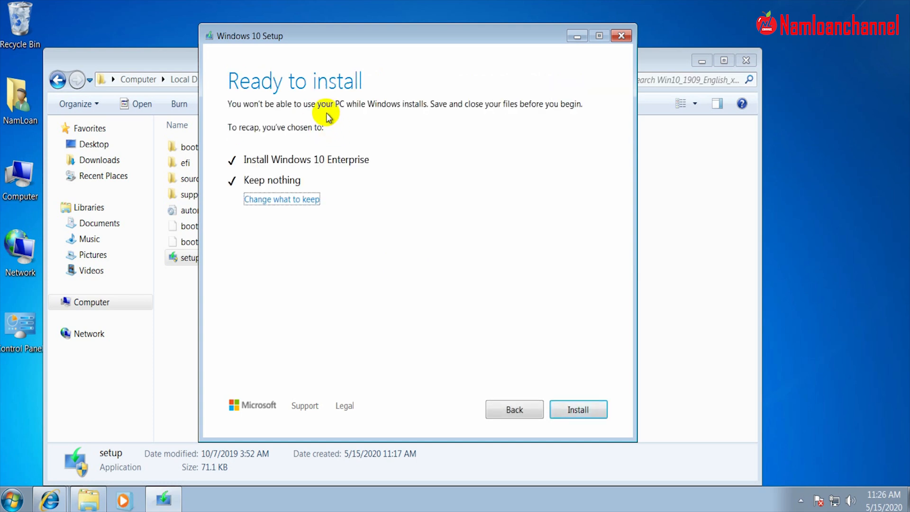
click(569, 413)
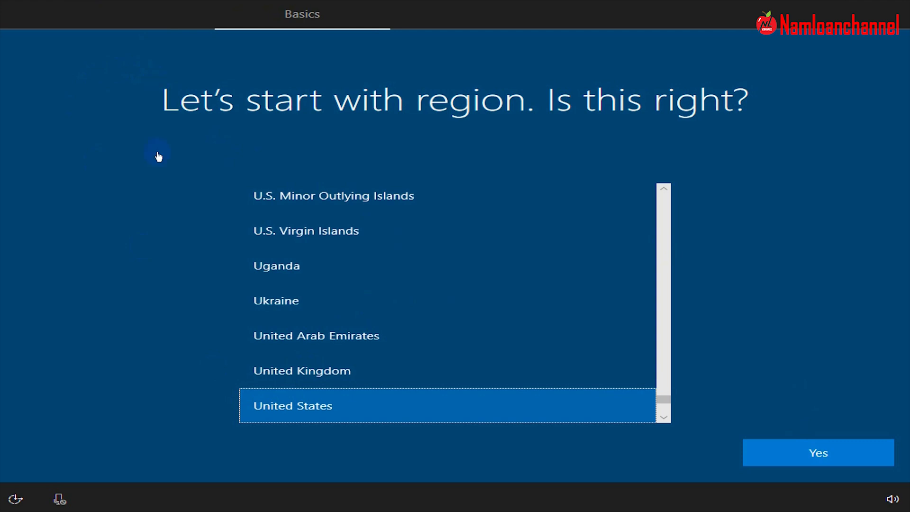
Step: Confirm United States as the region and US as the keyboard layout, without adding a second layout
click(290, 419)
click(293, 419)
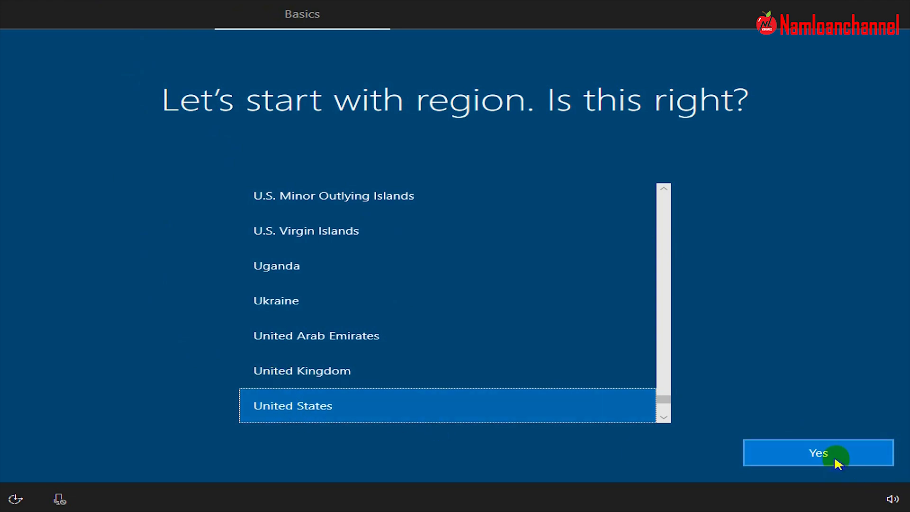
click(811, 453)
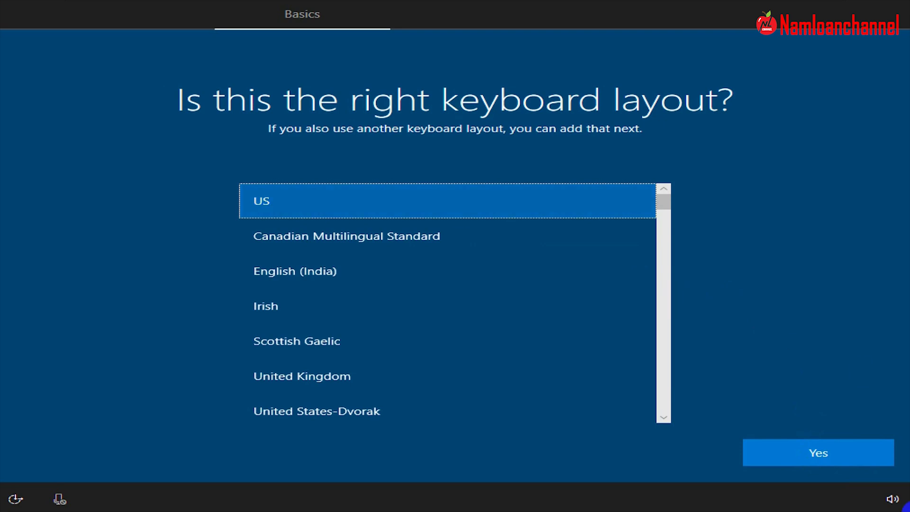
click(799, 457)
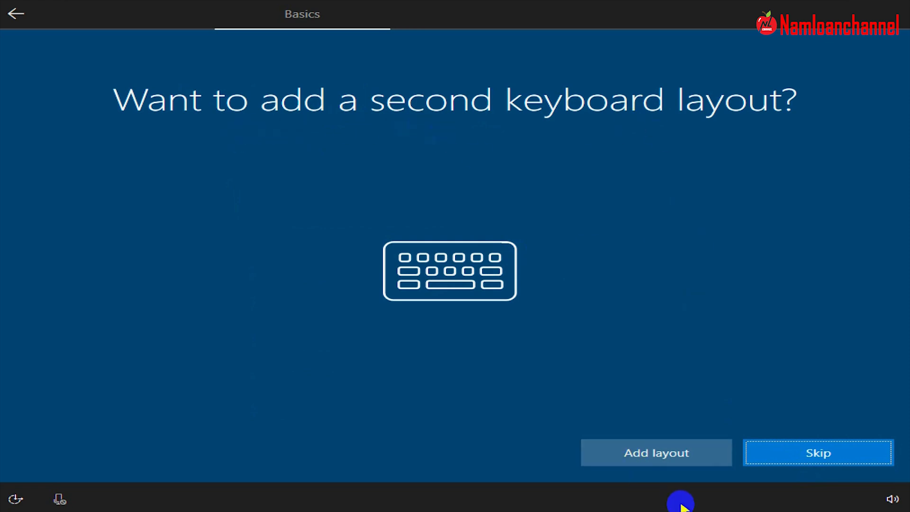
click(820, 455)
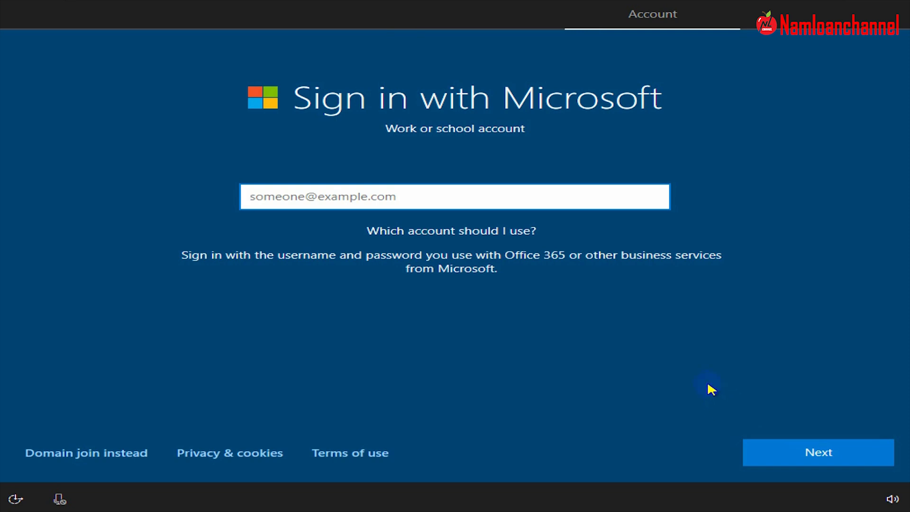
Step: Choose to join a domain instead of signing in with Microsoft, and create the local account with a user name and no password
click(153, 451)
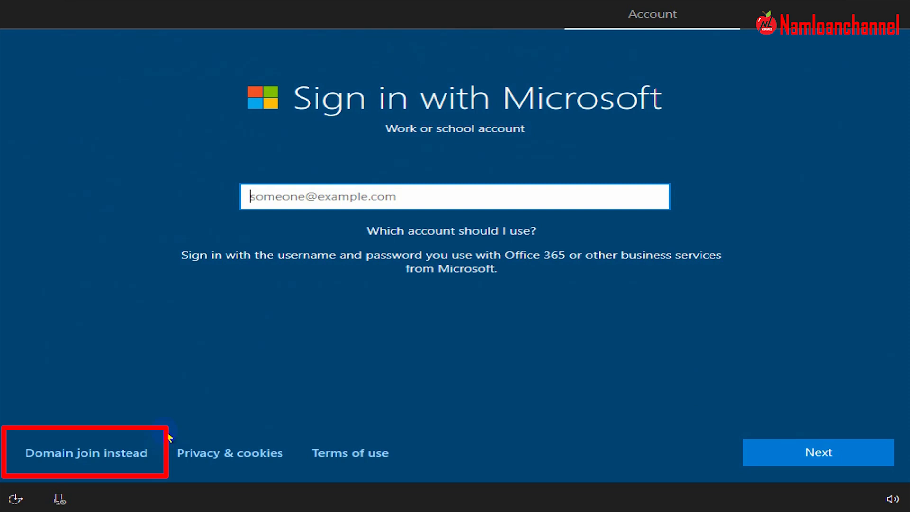
click(146, 456)
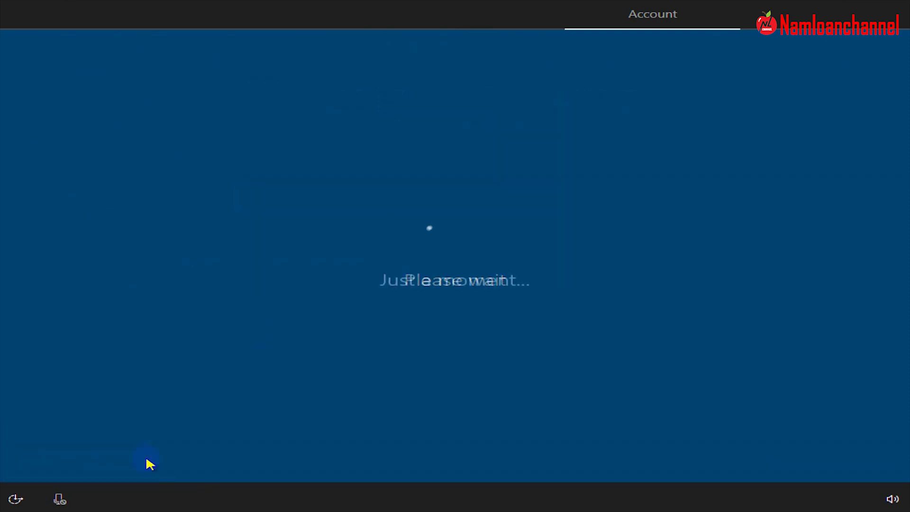
text(N)
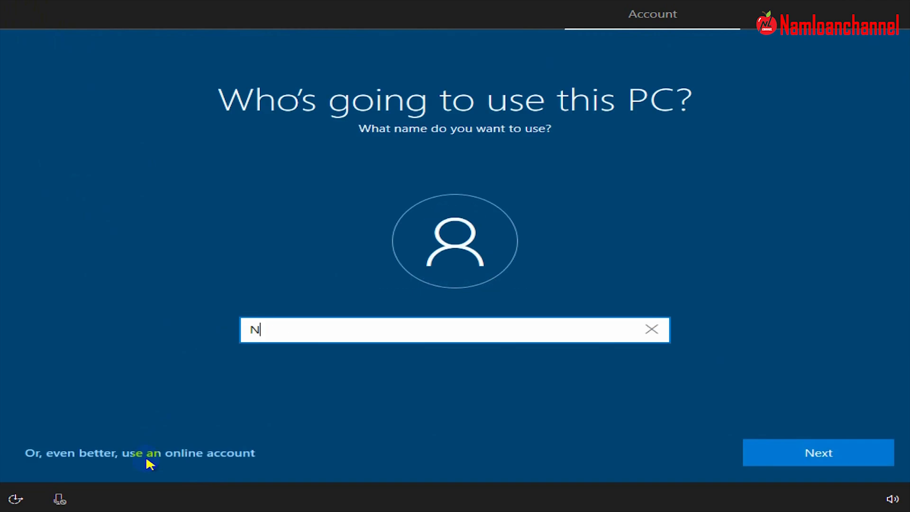
text(amLoan)
click(797, 454)
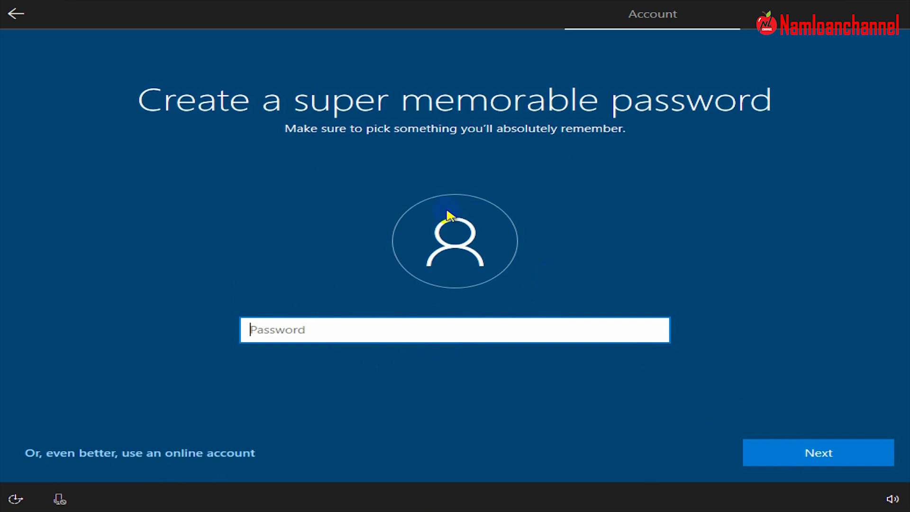
click(865, 456)
click(837, 462)
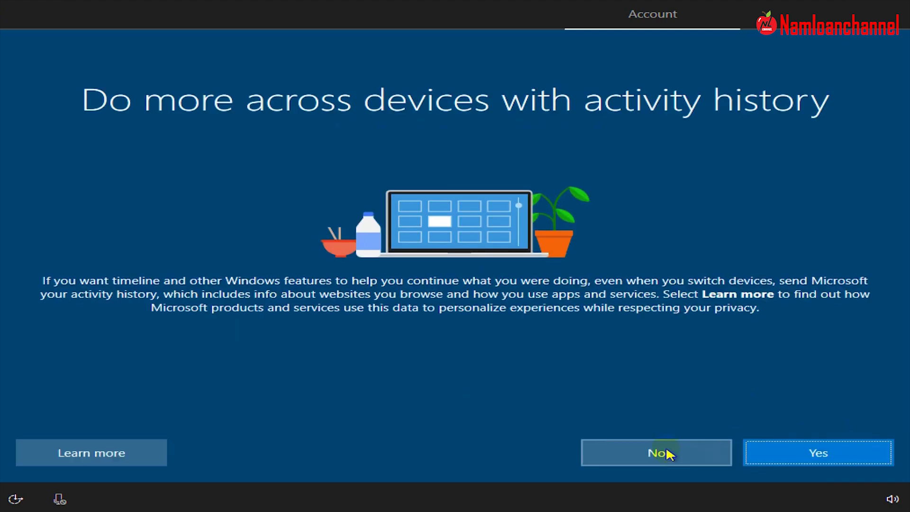
Step: Decline sending activity history and accept Cortana with the "Hey Cortana" response left unchecked
click(684, 453)
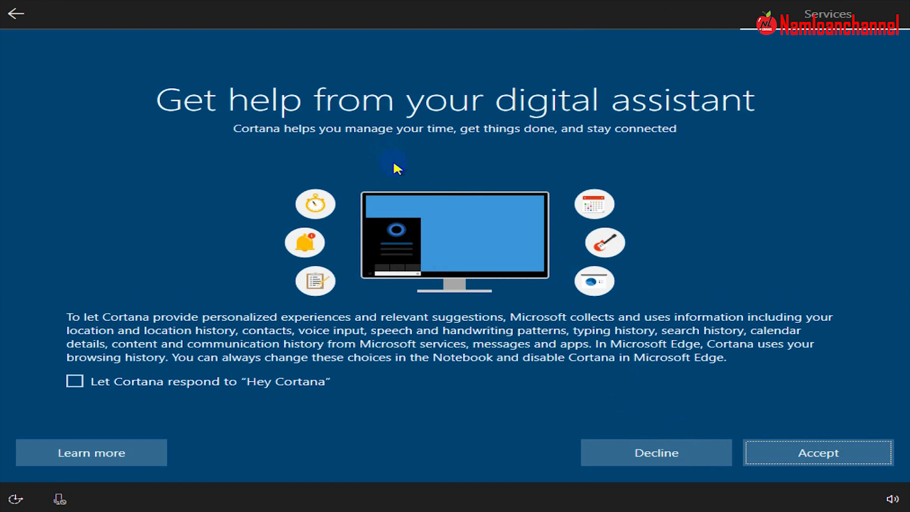
click(75, 383)
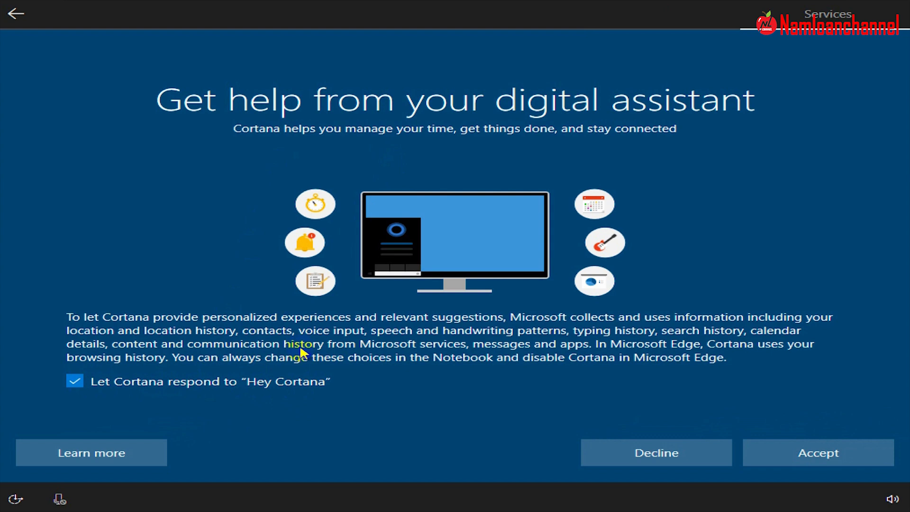
click(179, 382)
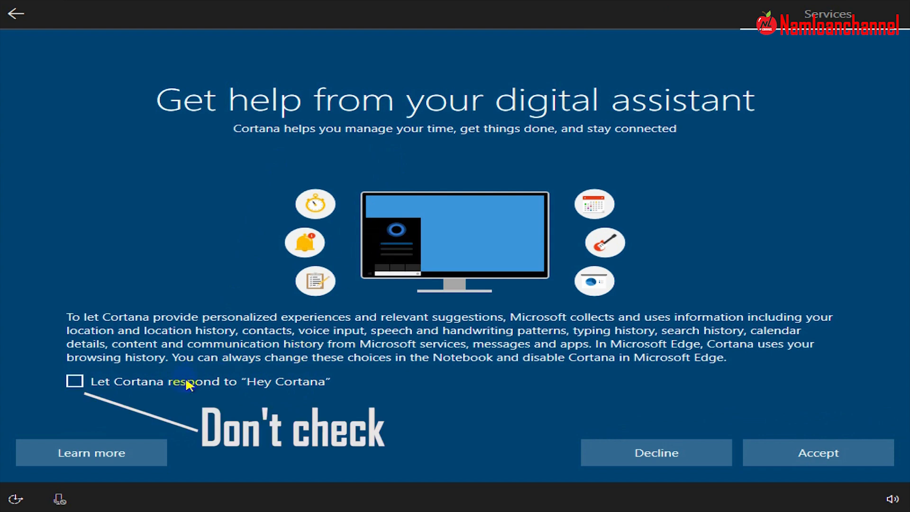
click(820, 462)
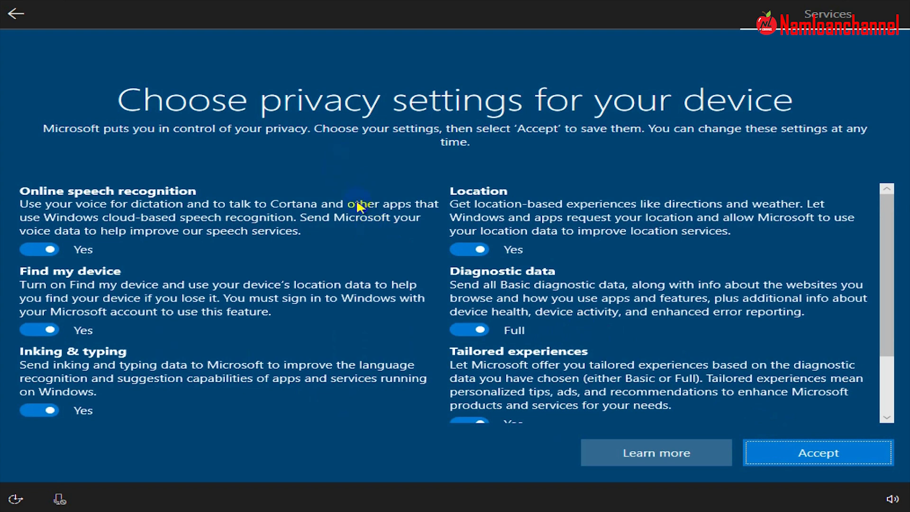
Step: Turn off Online speech recognition, Find my device, Inking & typing and Advertising ID in the privacy settings
click(23, 250)
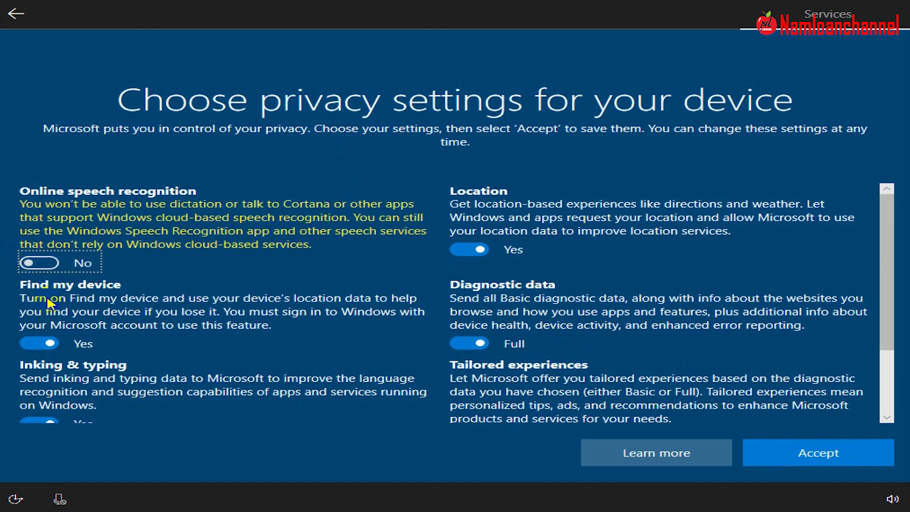
click(35, 344)
scroll(41, 359, down, 2)
click(38, 356)
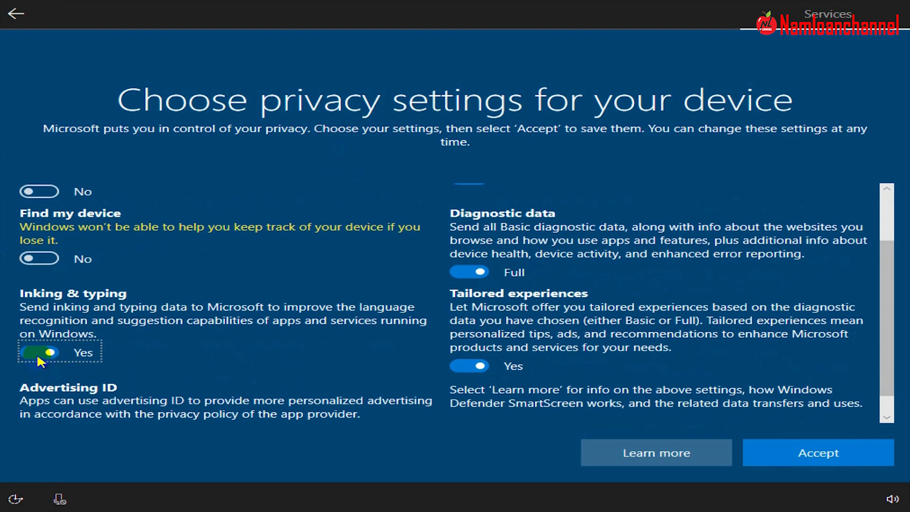
scroll(39, 371, down, 1)
click(40, 408)
Step: Turn off Location and Tailored experiences, set Diagnostic data to Basic, and accept the privacy settings
scroll(425, 322, up, 3)
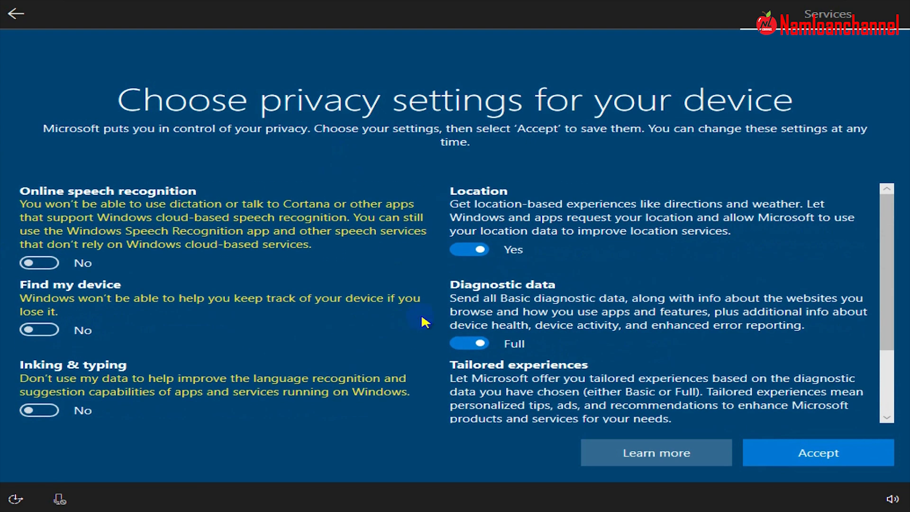
click(462, 250)
click(469, 348)
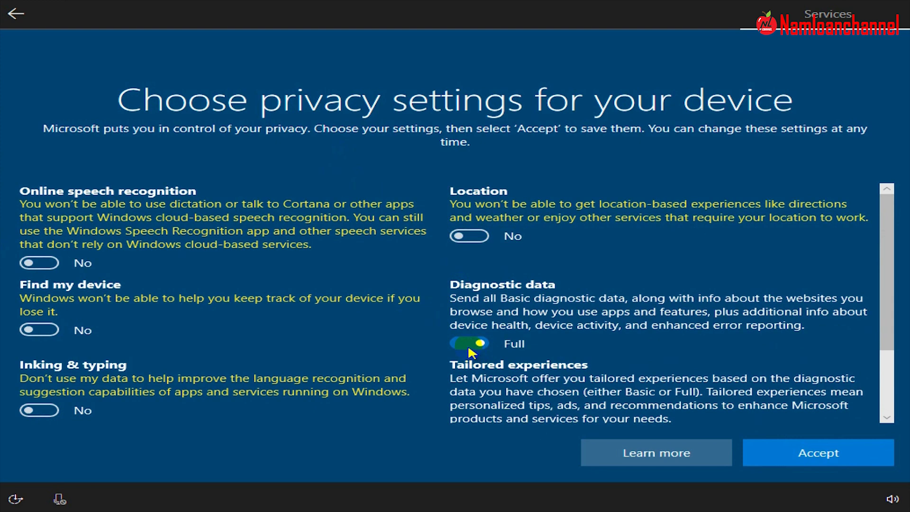
scroll(474, 351, down, 2)
click(476, 378)
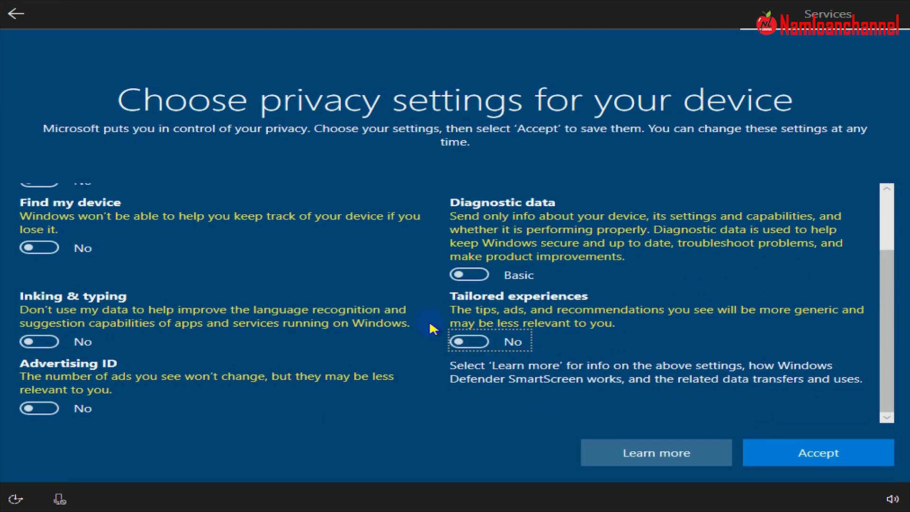
scroll(419, 318, up, 2)
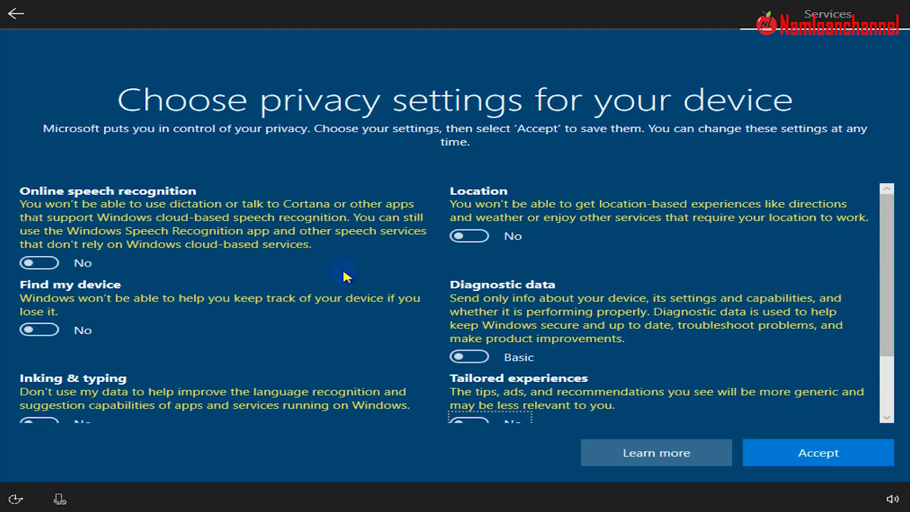
click(833, 460)
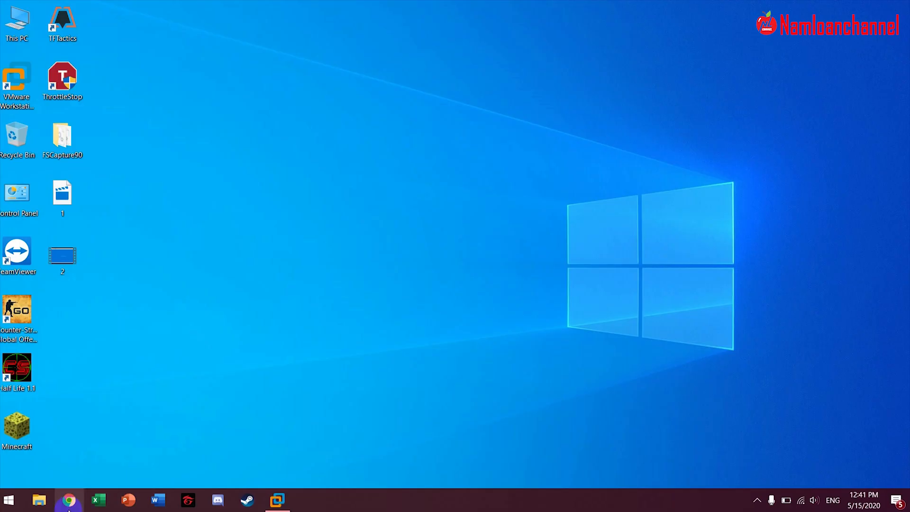
Step: Open Chrome and search Google for "media creation tools"
click(70, 509)
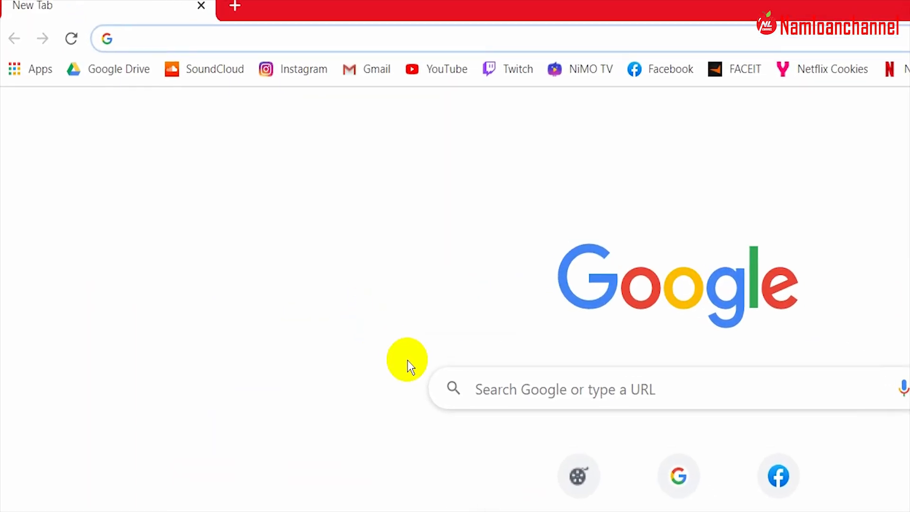
text(media cr)
key(BackSpace)
key(BackSpace)
text(cr)
click(631, 486)
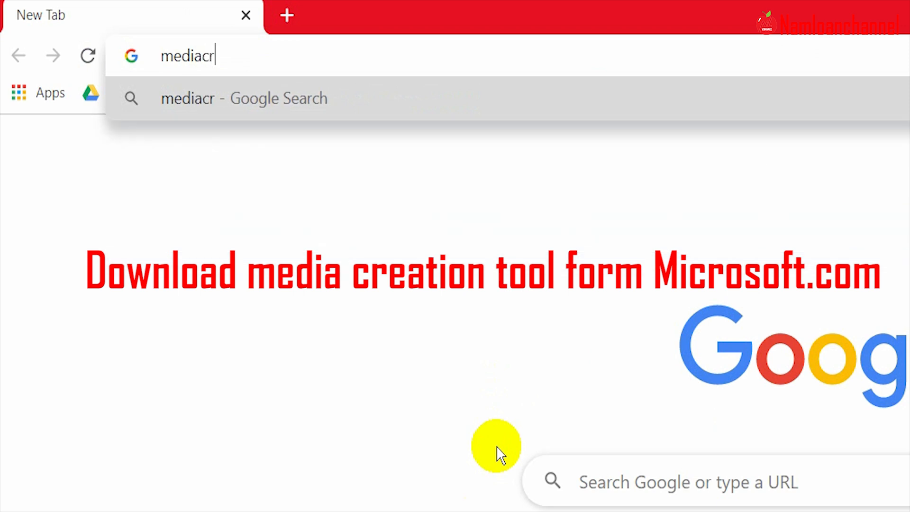
text(media cra)
key(BackSpace)
text(eate)
key(BackSpace)
text(ion tools)
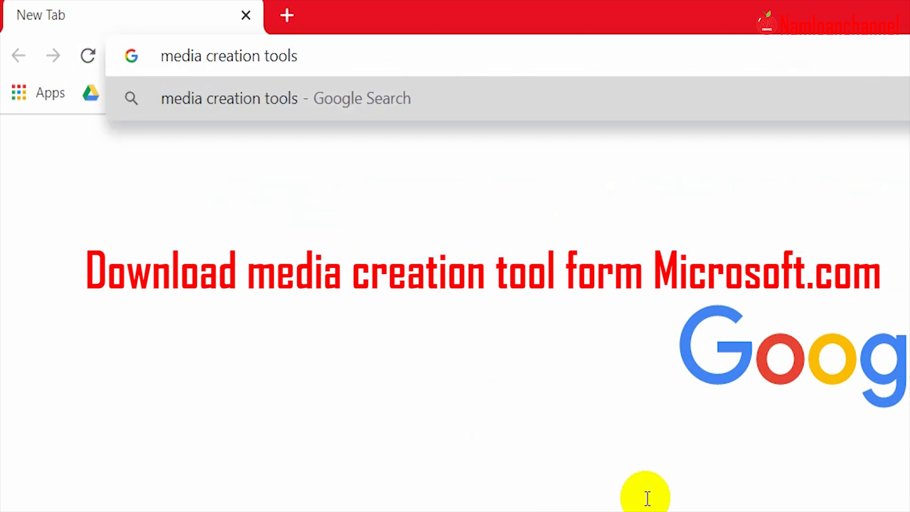
key(Return)
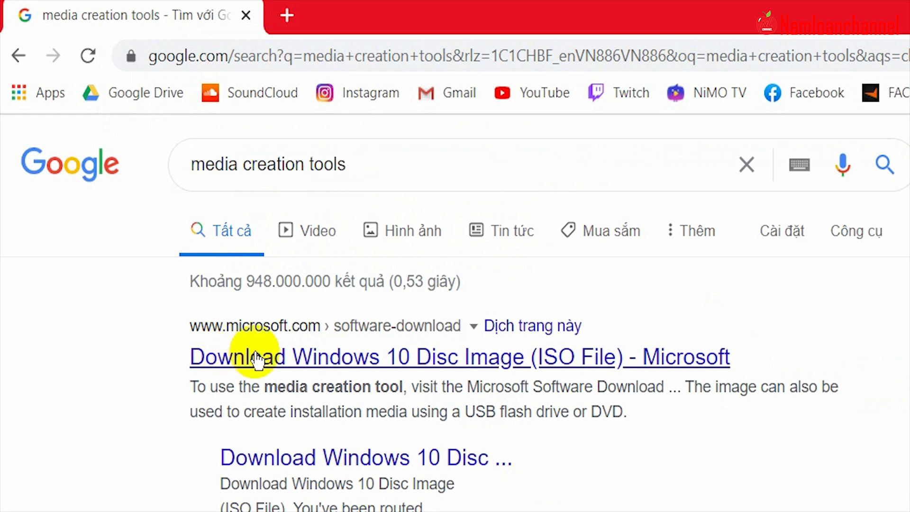
Step: Download MediaCreationTool1909 from Microsoft's Windows 10 download page and save it to the Desktop
click(291, 366)
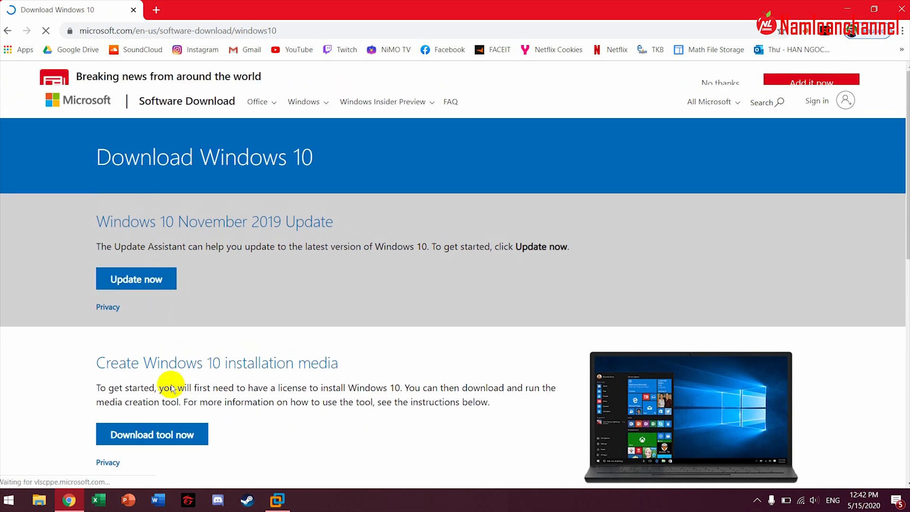
scroll(157, 403, down, 1)
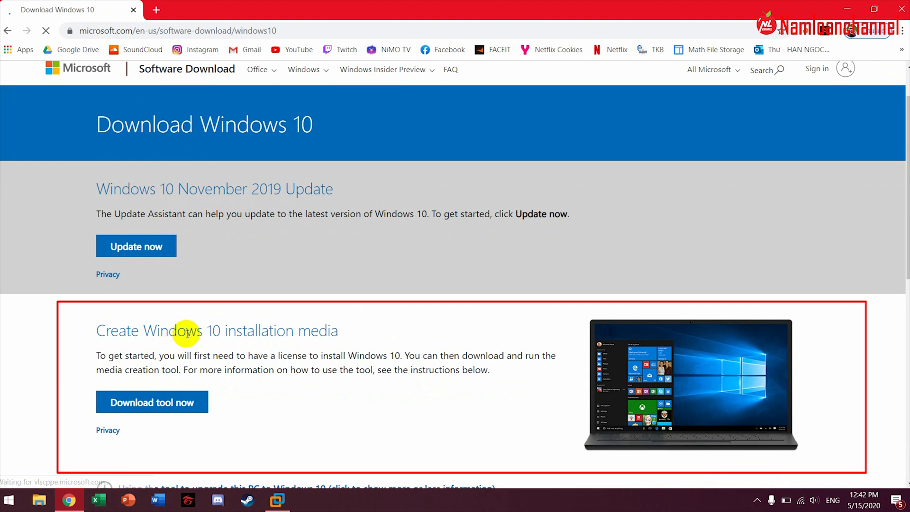
click(165, 402)
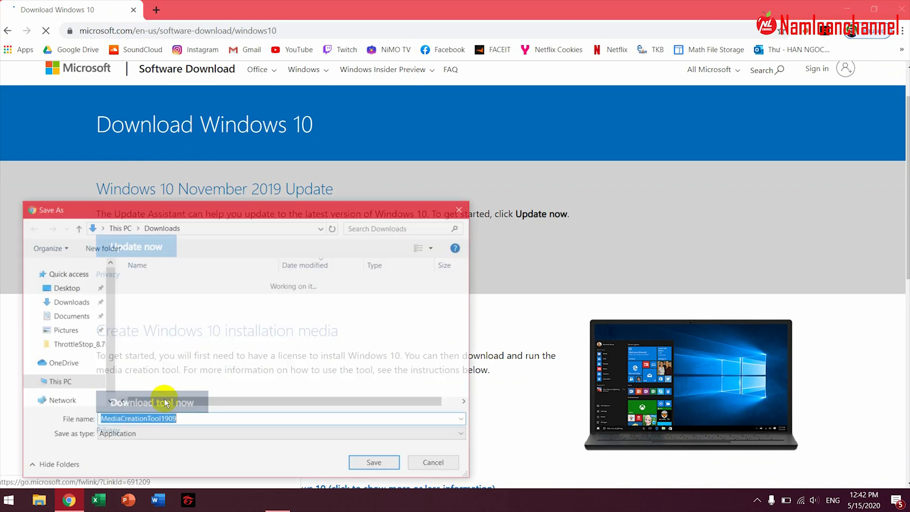
click(75, 292)
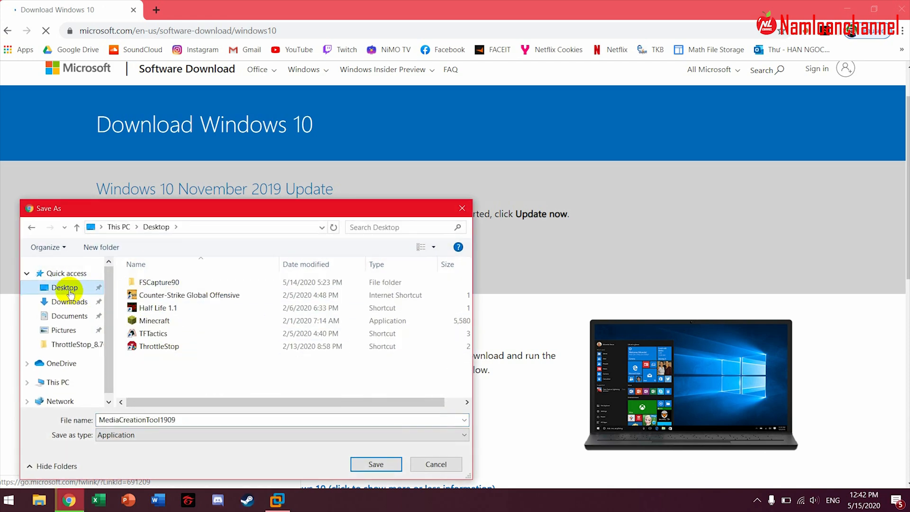
click(376, 465)
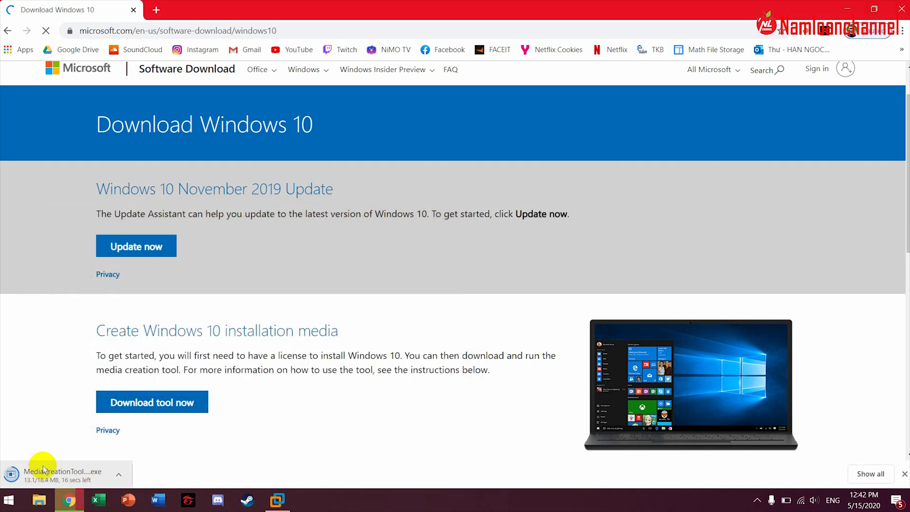
Step: Run the Media Creation Tool from the desktop, accept its license terms, and choose to create installation media for another PC
click(849, 9)
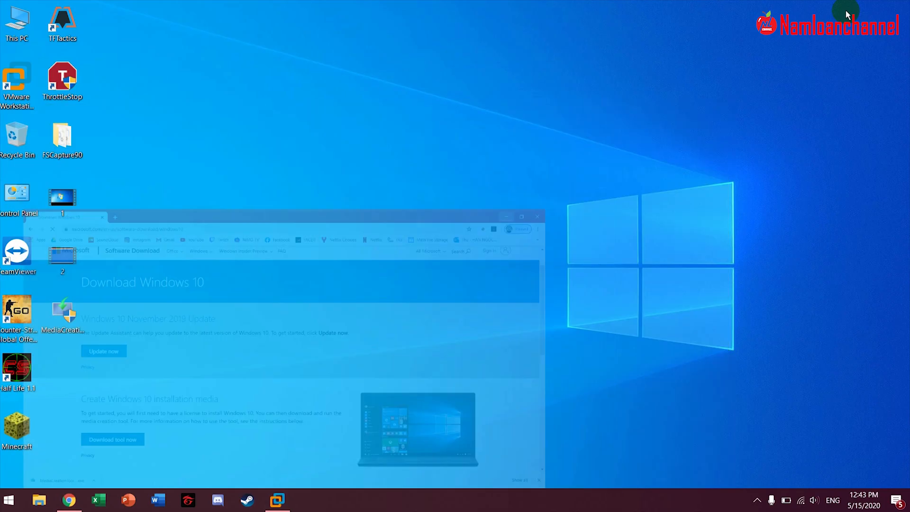
double_click(66, 325)
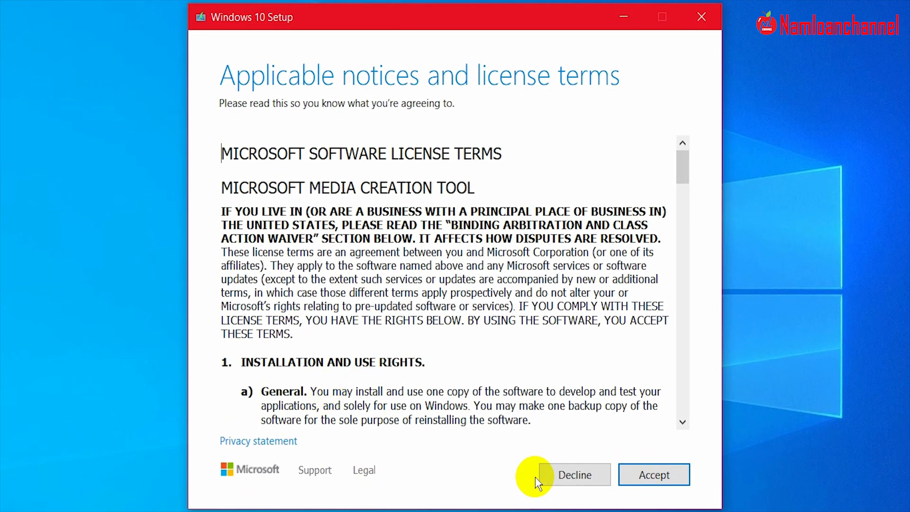
click(646, 474)
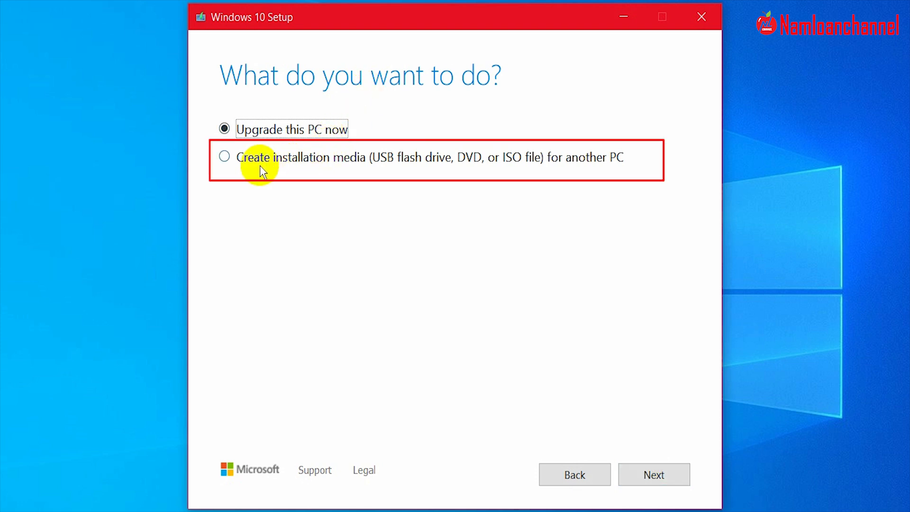
click(228, 160)
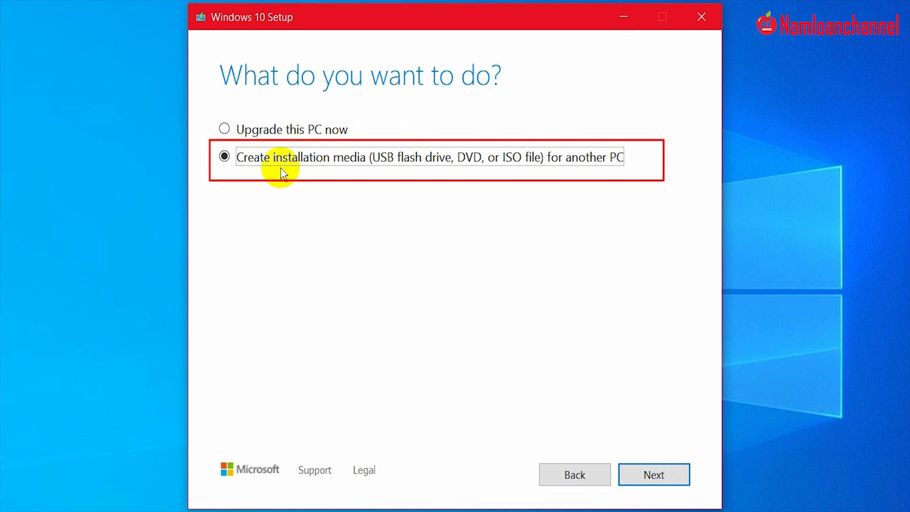
click(648, 473)
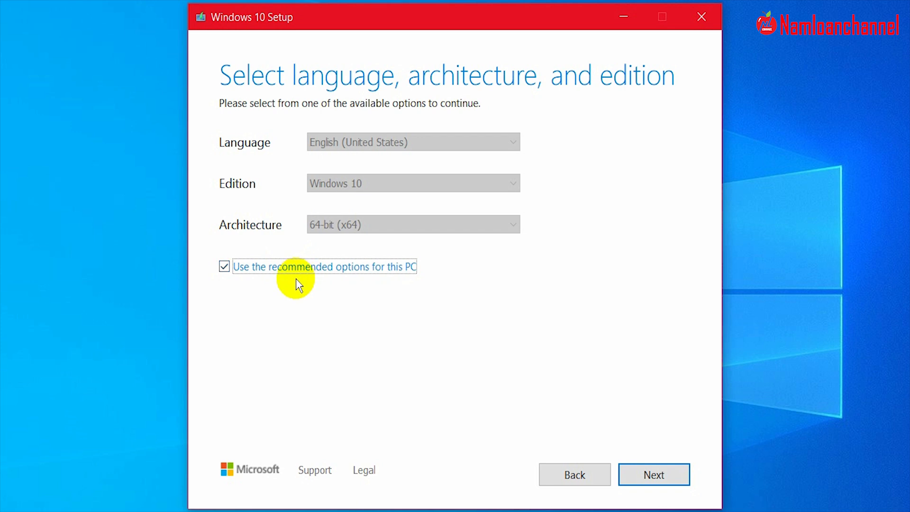
Step: Turn off the recommended options and set the media to English (United States), Windows 10 edition, and Both architectures
click(225, 270)
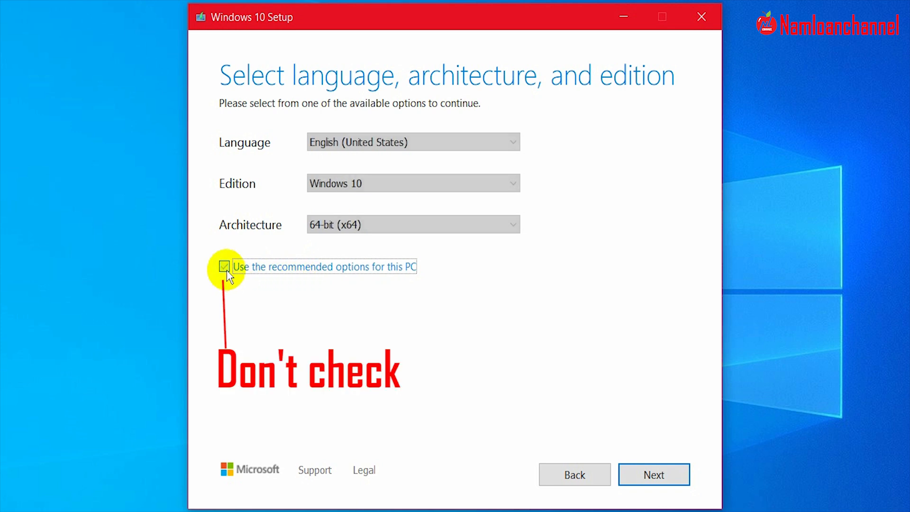
click(404, 145)
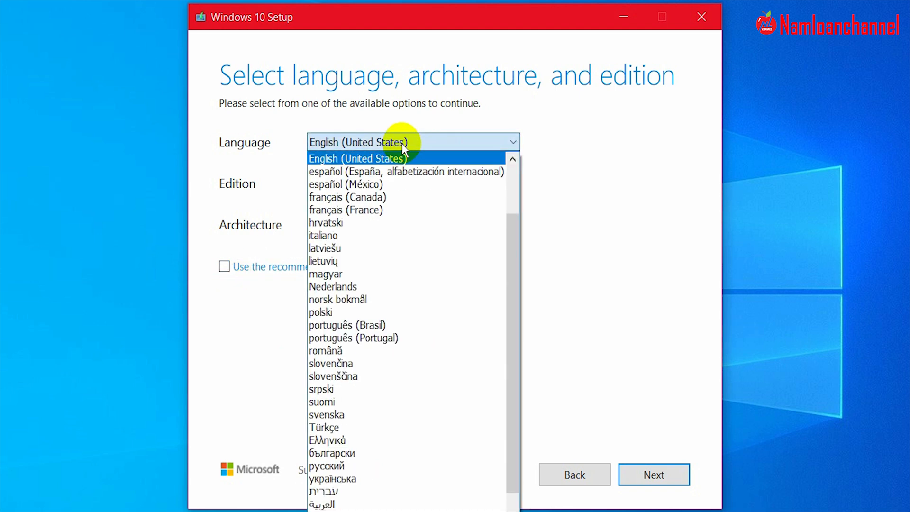
click(345, 158)
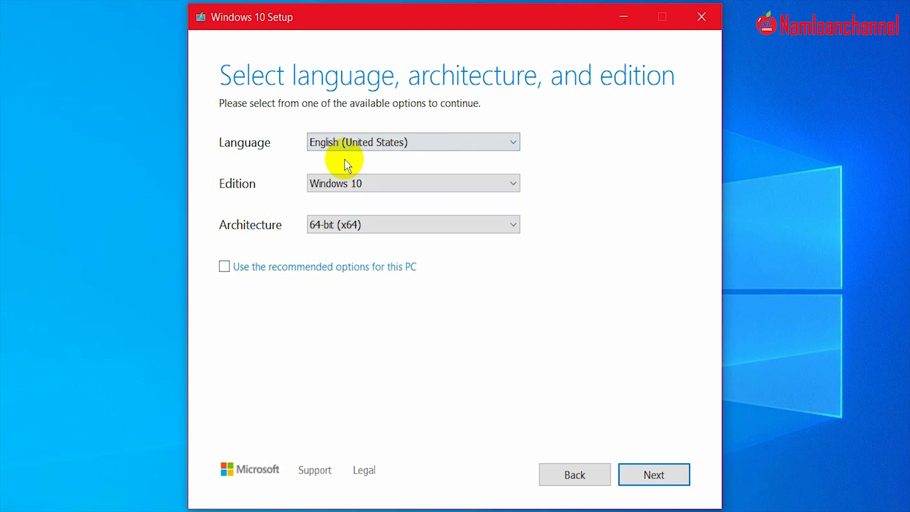
click(417, 183)
click(348, 197)
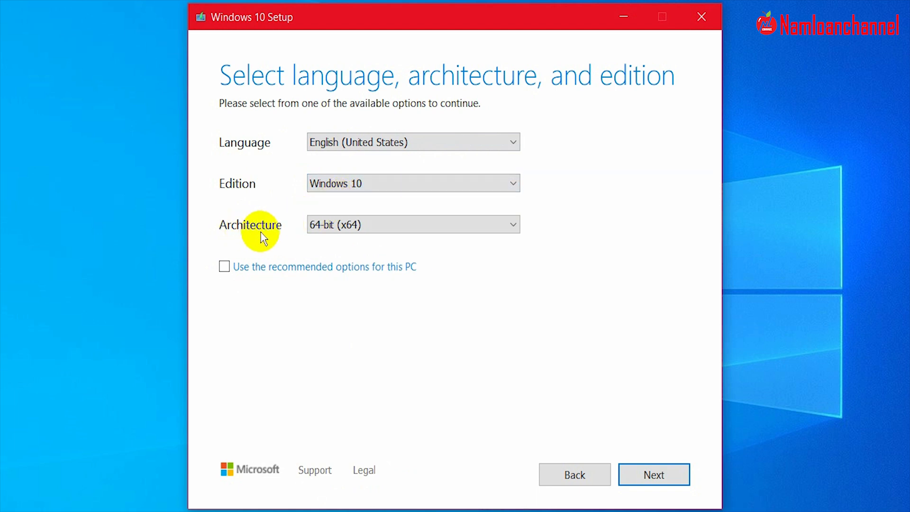
click(361, 224)
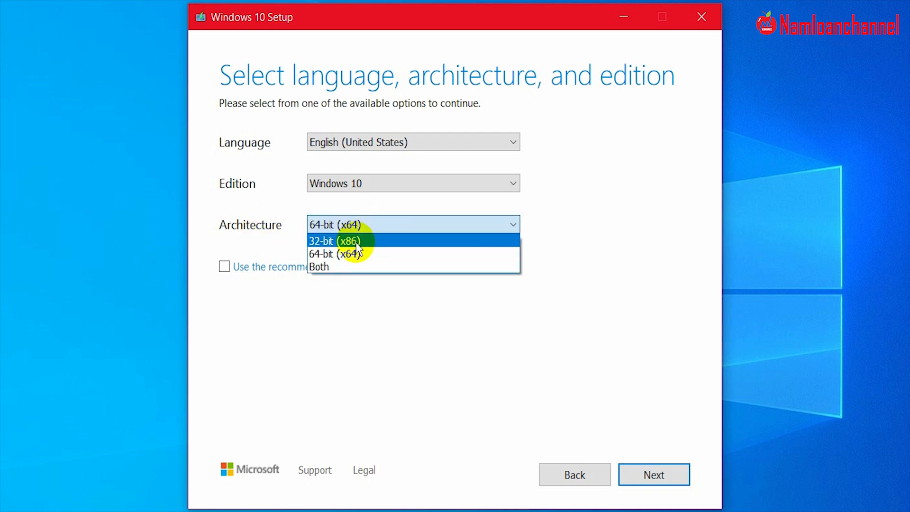
click(326, 266)
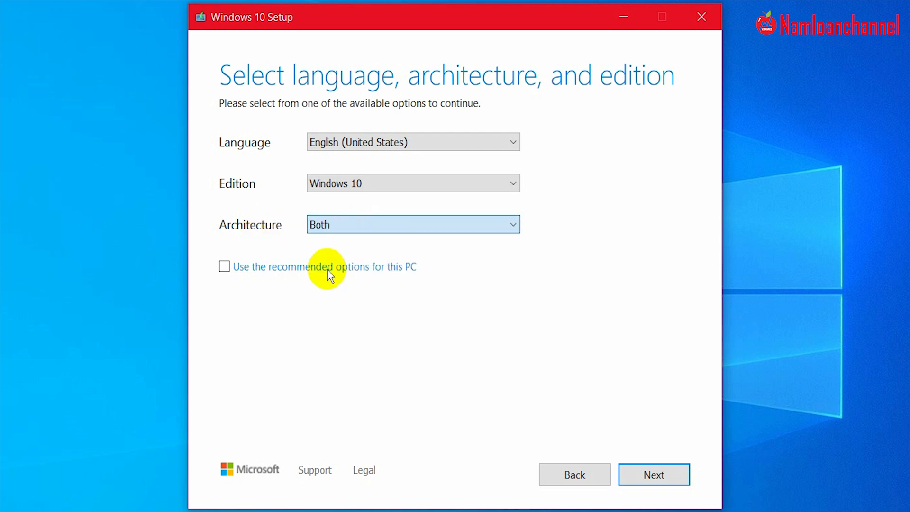
click(651, 474)
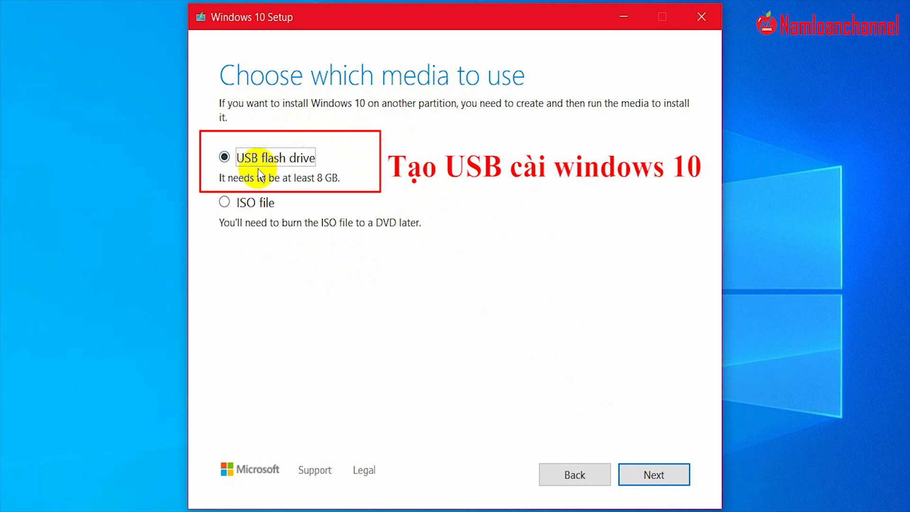
Step: Choose the ISO file media type and save it as Windows on New Volume (D:)
click(257, 208)
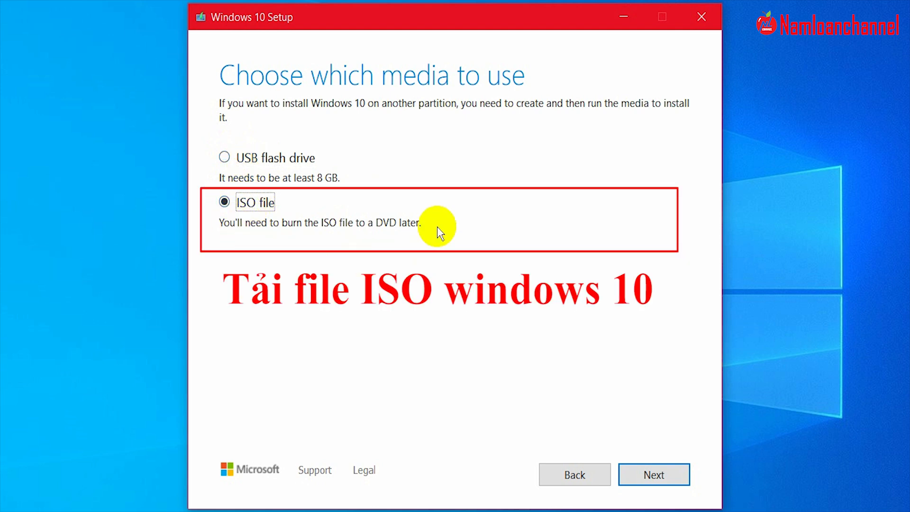
click(649, 482)
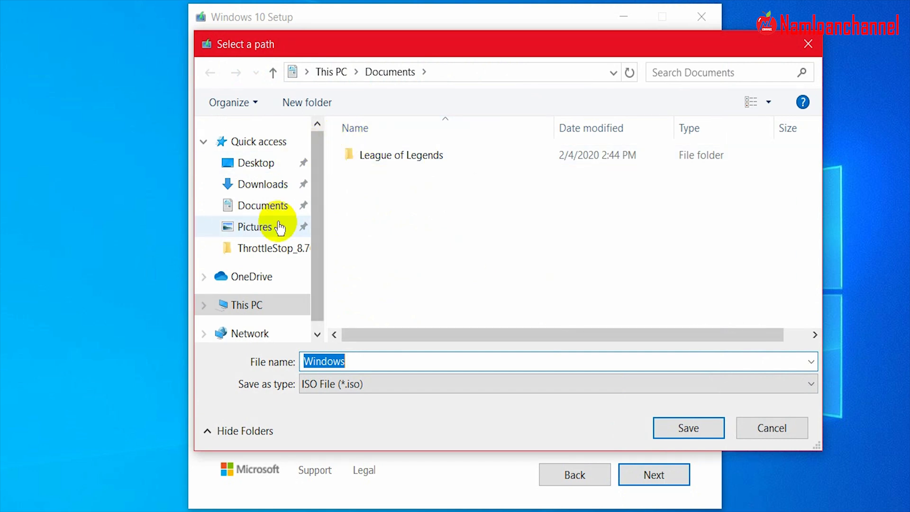
scroll(289, 240, down, 1)
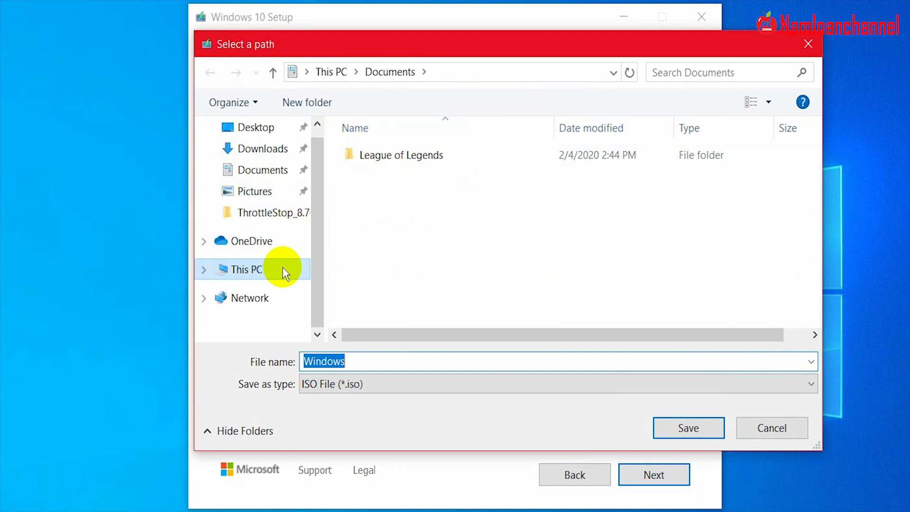
click(241, 273)
scroll(455, 256, down, 3)
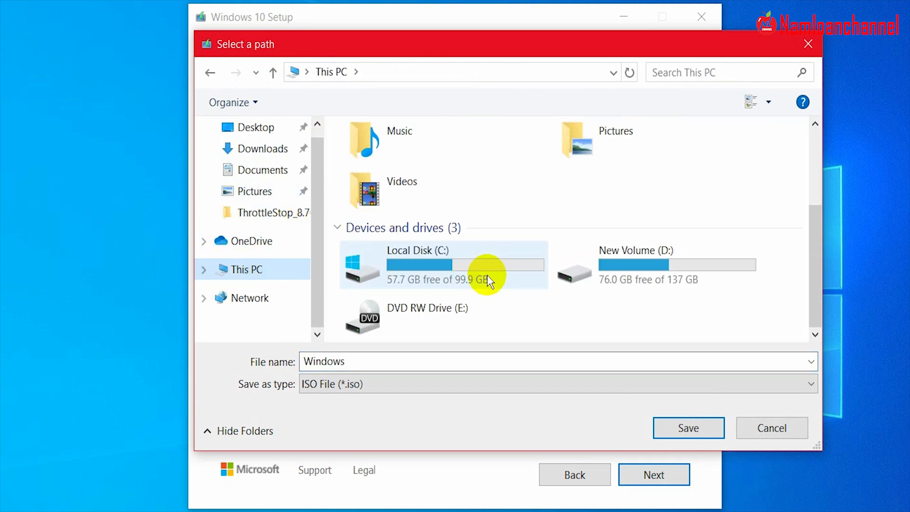
double_click(616, 260)
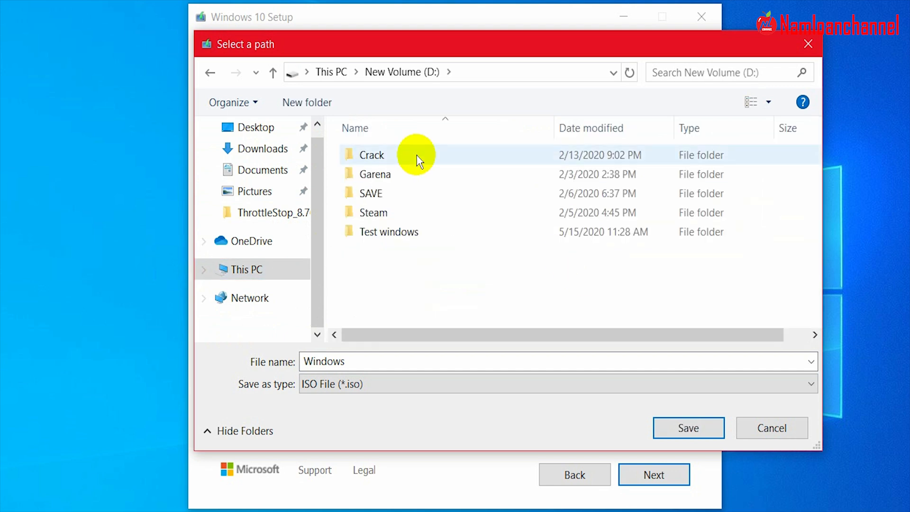
click(694, 427)
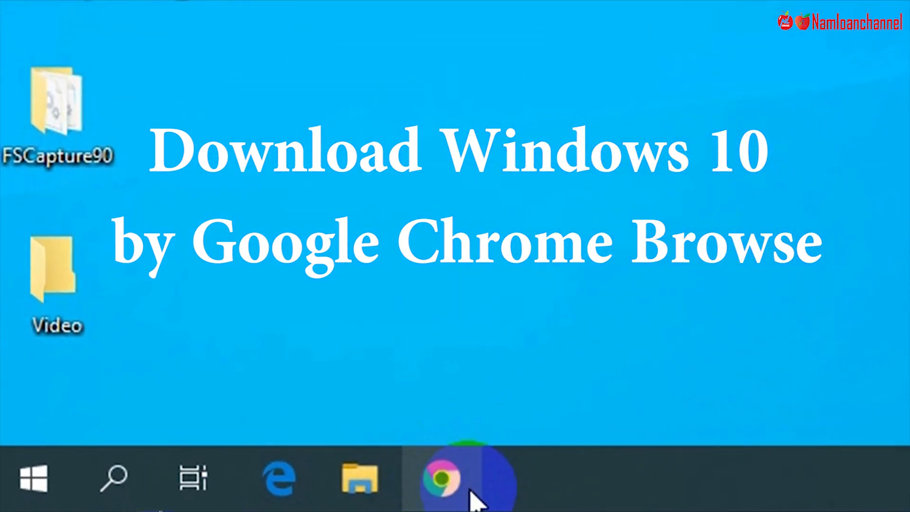
Step: Open Chrome, search for "download windows 10", and go to Microsoft's Download Windows 10 page
click(450, 490)
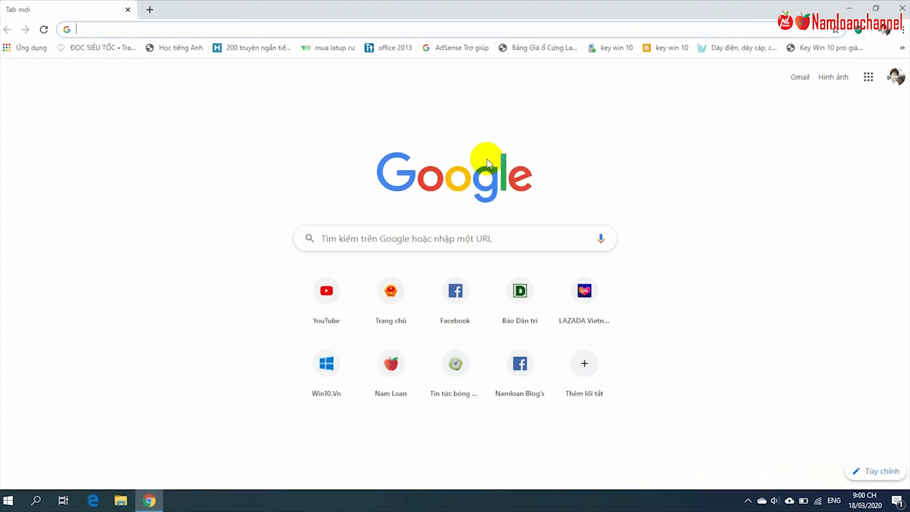
text(download windows 10)
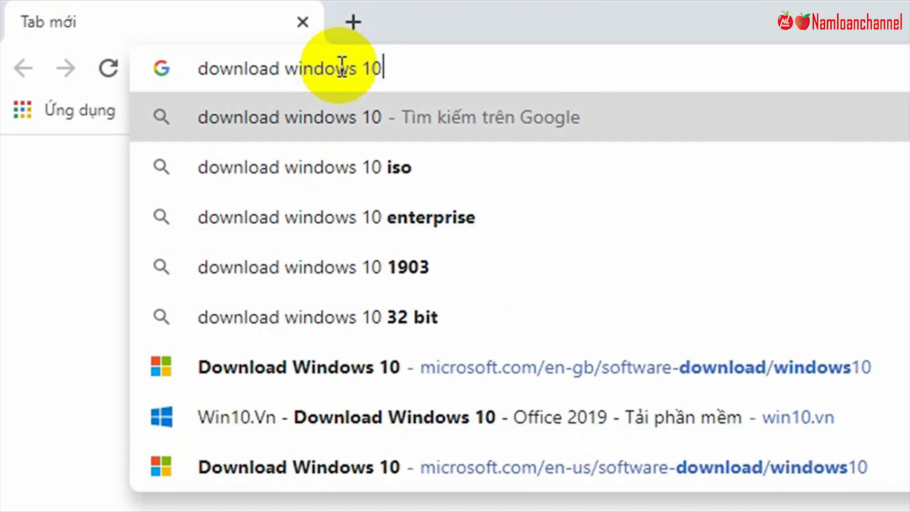
key(Return)
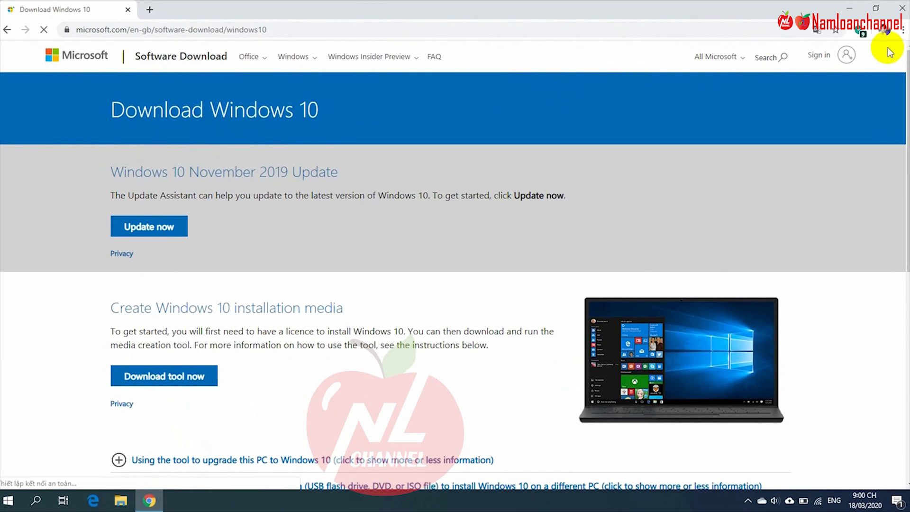
Step: Open the browser's developer tools on the Download Windows 10 page
click(903, 30)
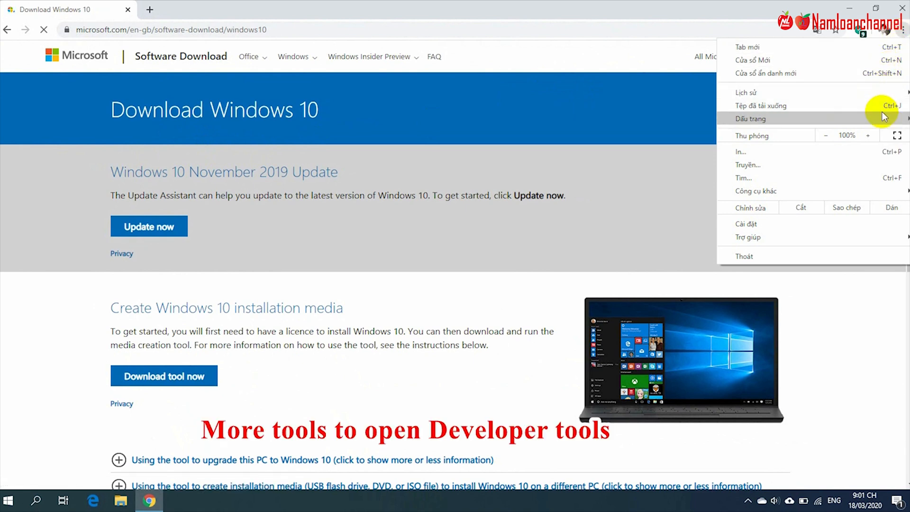
mouse_move(835, 188)
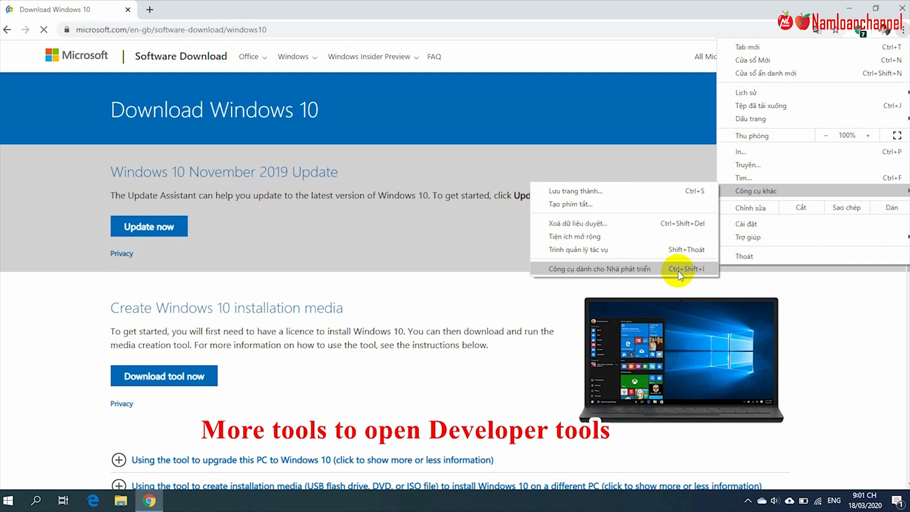
click(735, 278)
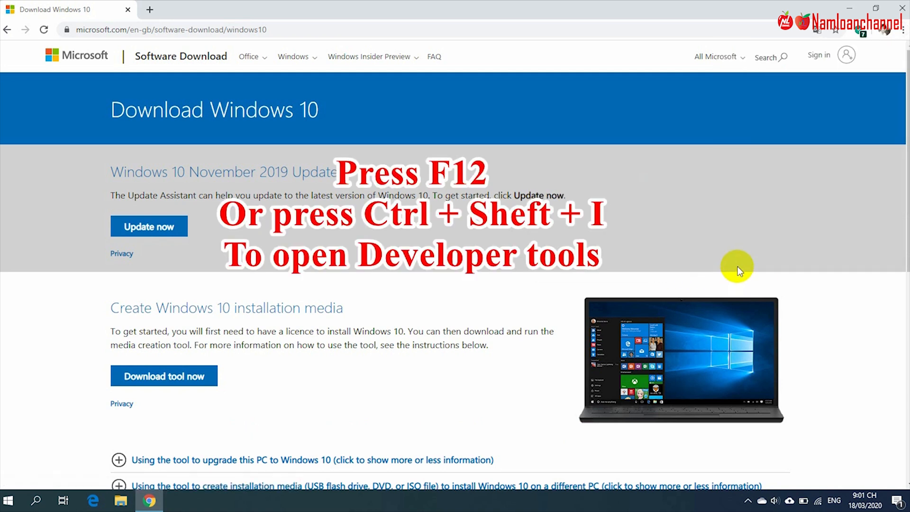
key(F12)
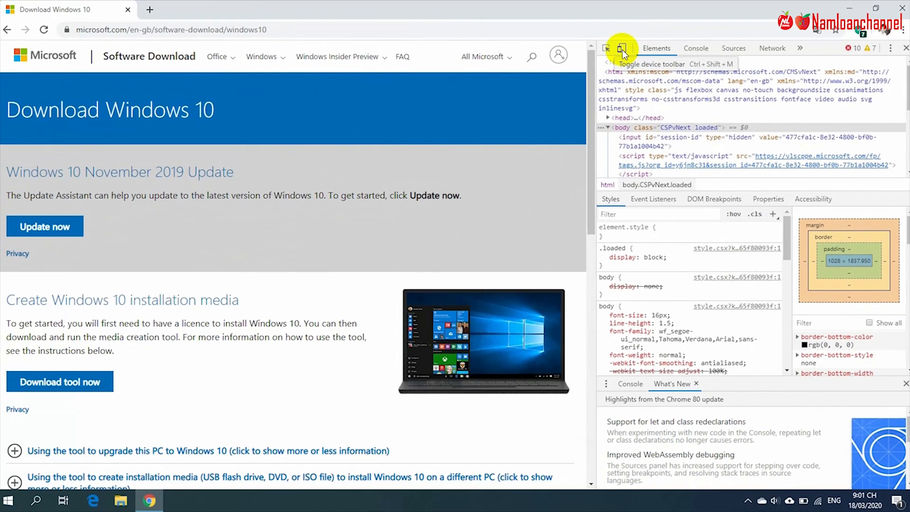
Step: Emulate an iPad at 100% zoom in device mode and reload the page to reach the ISO download page
click(575, 56)
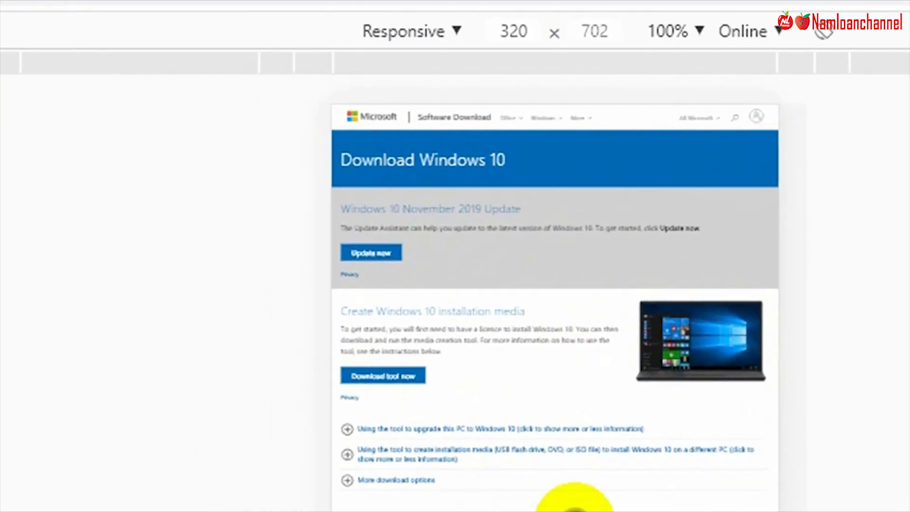
click(449, 36)
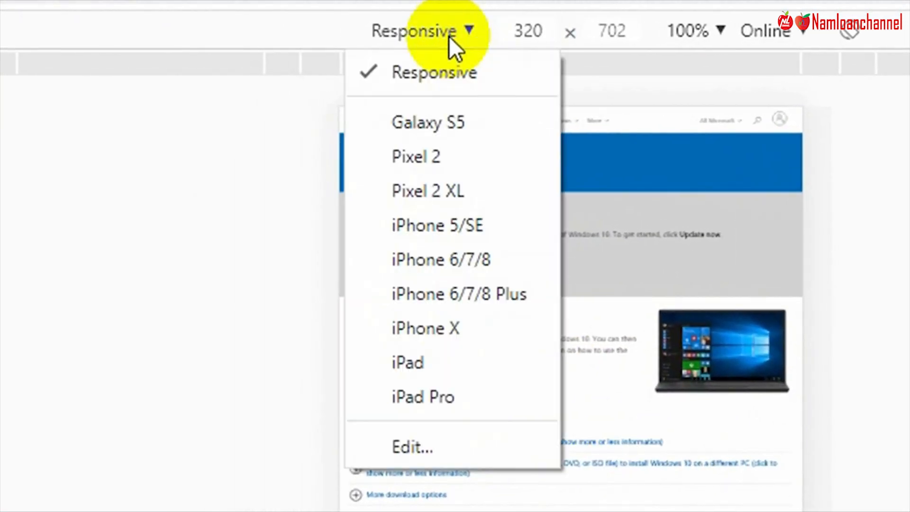
click(504, 363)
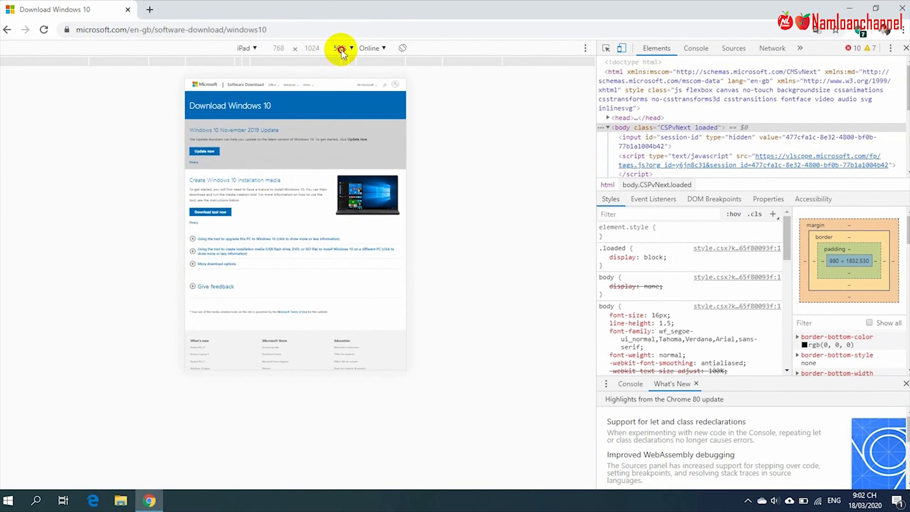
click(341, 48)
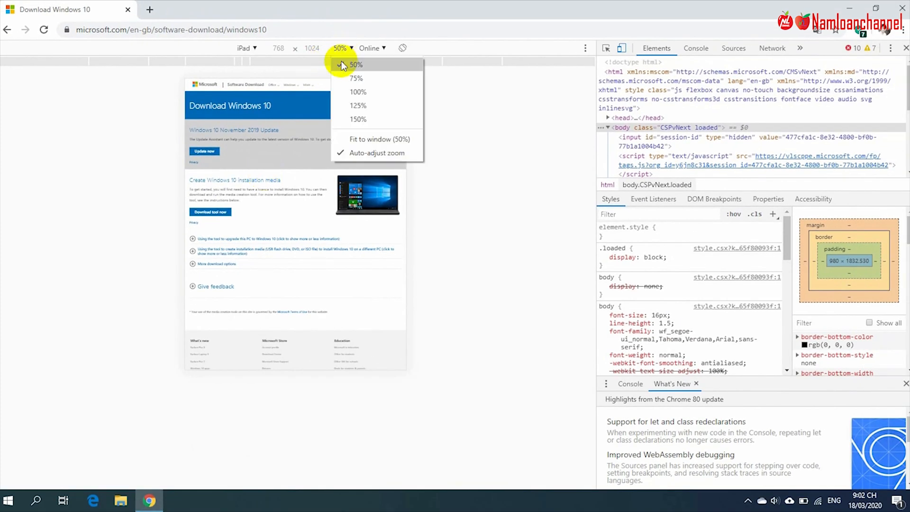
click(355, 92)
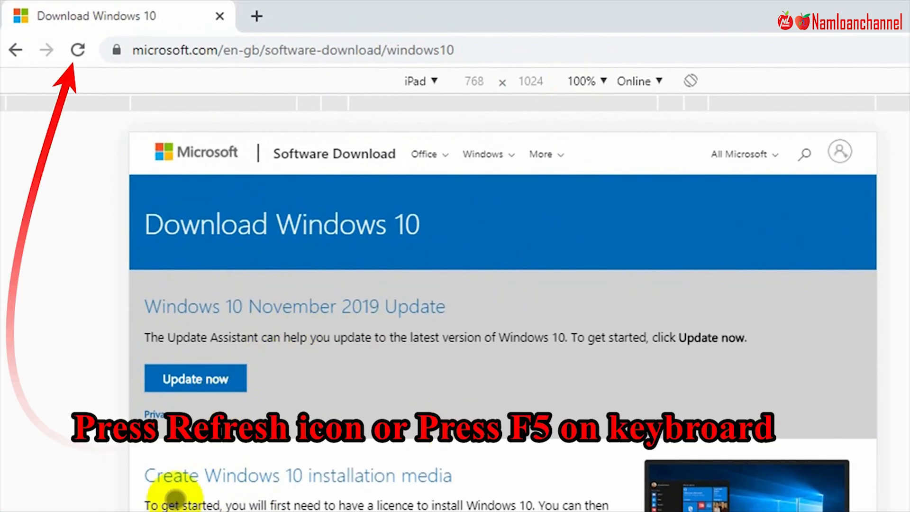
click(83, 50)
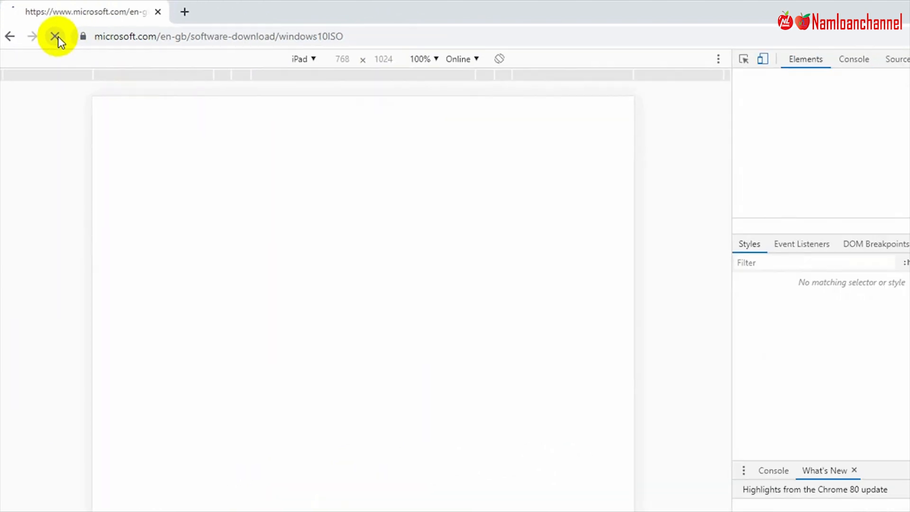
Step: Select Windows 10 under the November 2019 Update as the edition and confirm it
scroll(308, 243, down, 1)
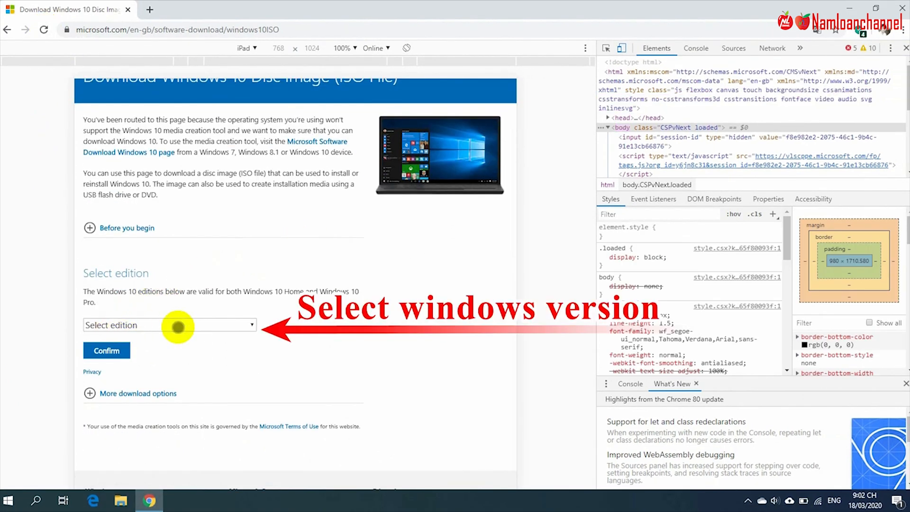
click(179, 326)
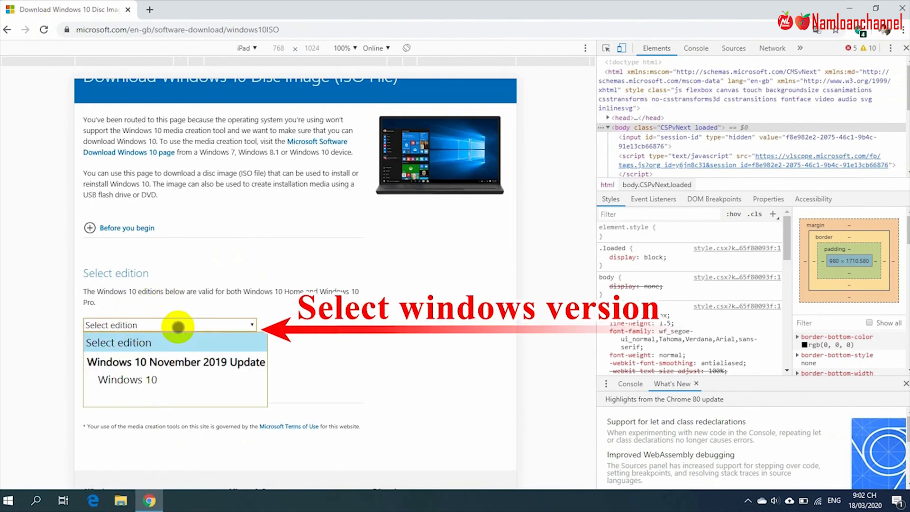
click(139, 381)
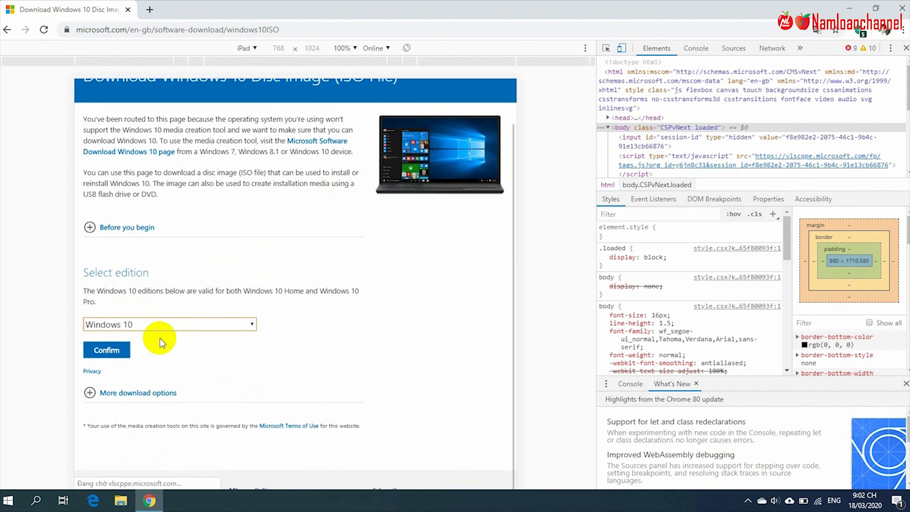
scroll(152, 332, down, 1)
click(107, 294)
Step: Choose English as the product language and confirm it
scroll(239, 260, down, 1)
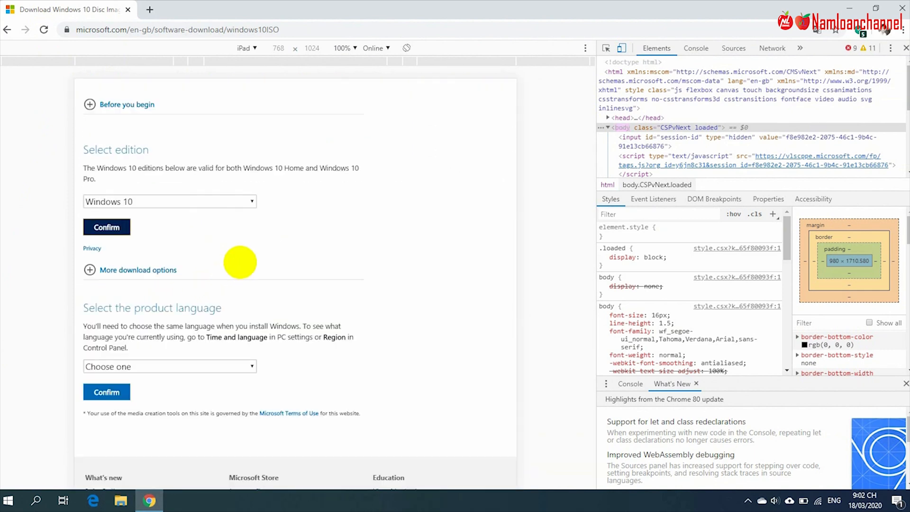
scroll(280, 236, down, 1)
scroll(195, 299, down, 1)
click(204, 257)
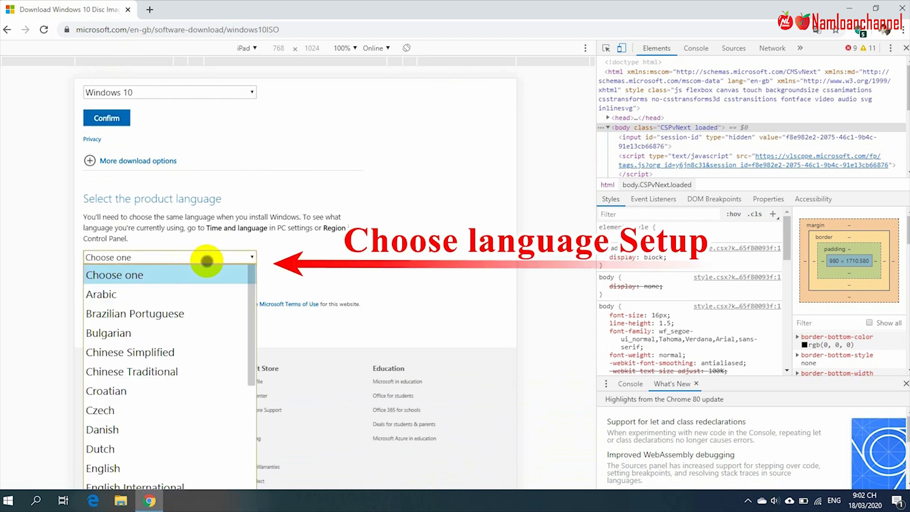
scroll(204, 365, down, 6)
scroll(134, 372, up, 5)
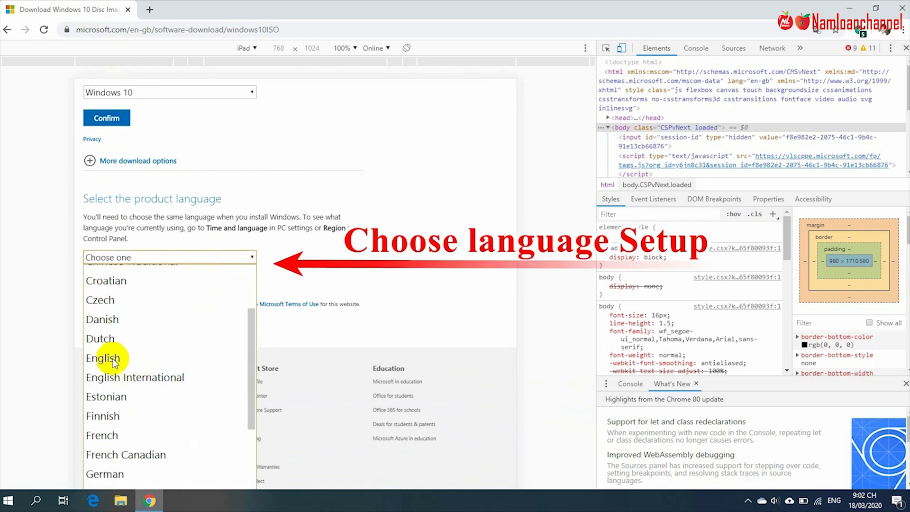
click(102, 357)
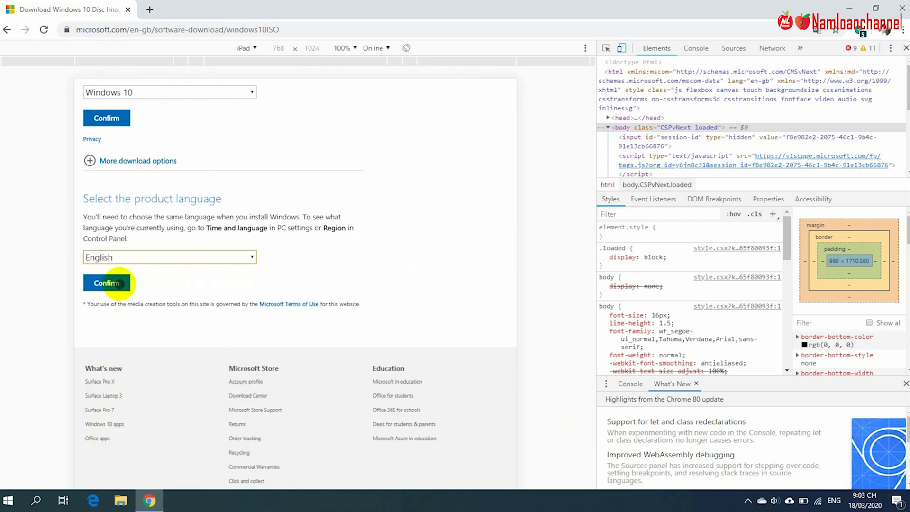
click(119, 283)
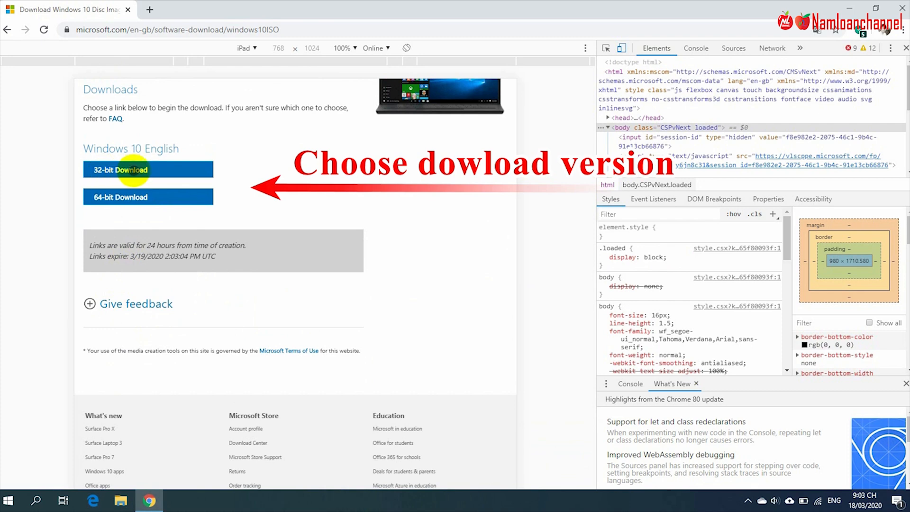
Step: Download the 32-bit ISO and save it to the Desktop as Win10_1909_English_x32.iso
click(131, 169)
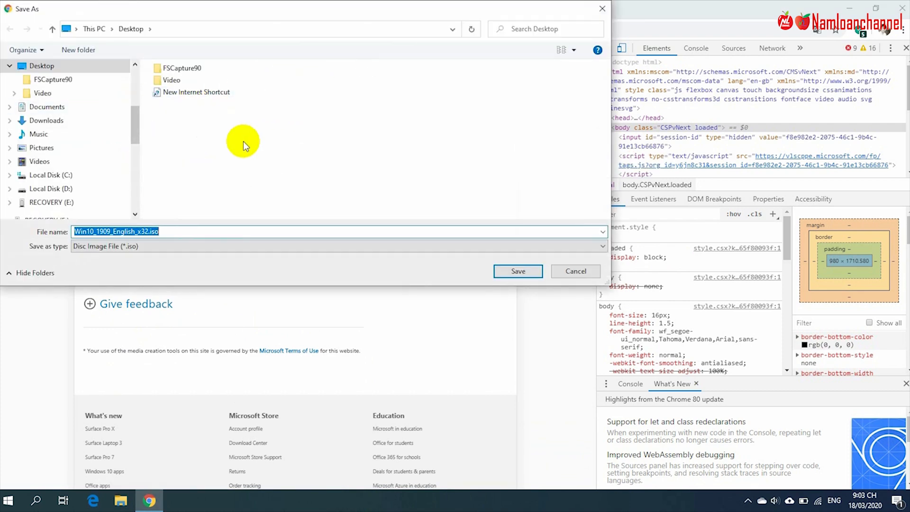
click(22, 65)
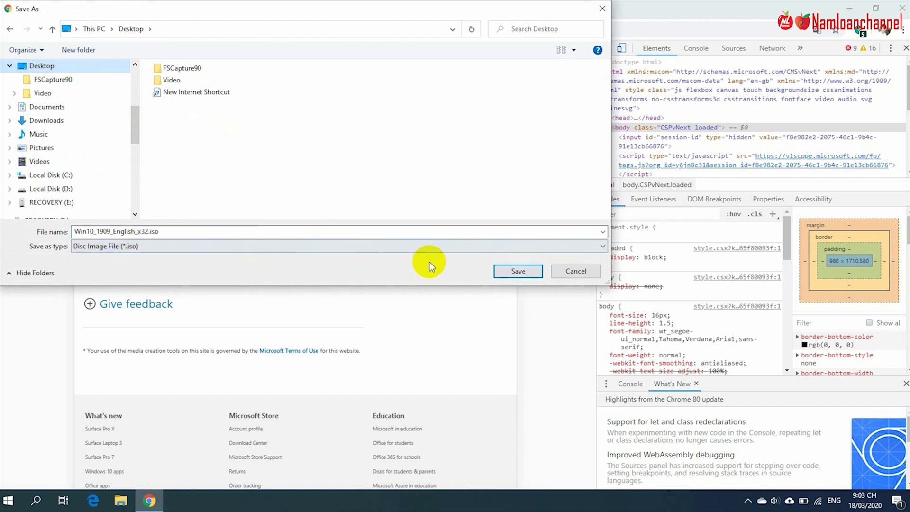
click(518, 271)
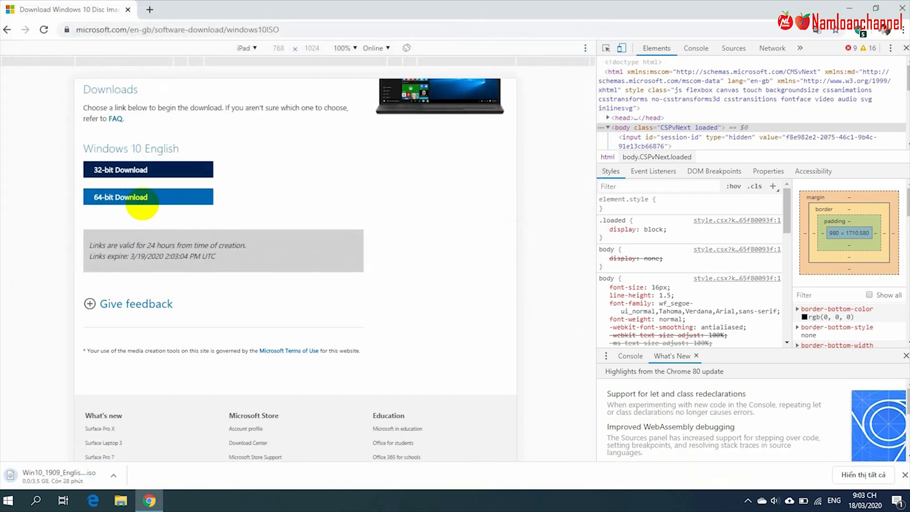
Step: Download the 64-bit ISO and save it to the Desktop as Win10_1909_English_x64.iso
click(157, 197)
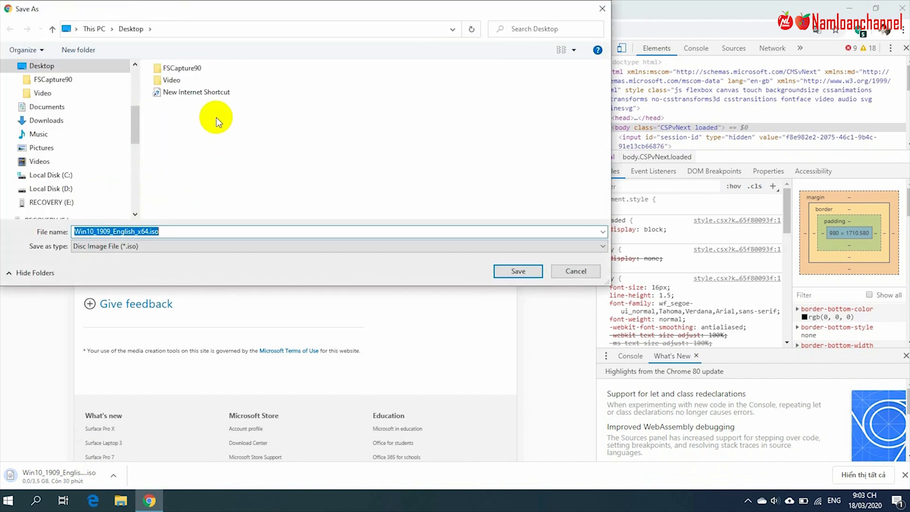
click(60, 69)
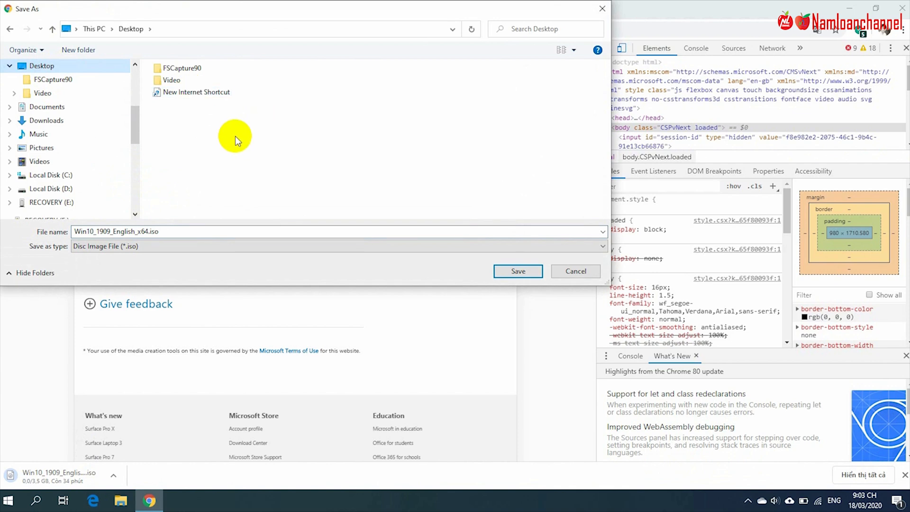
click(521, 276)
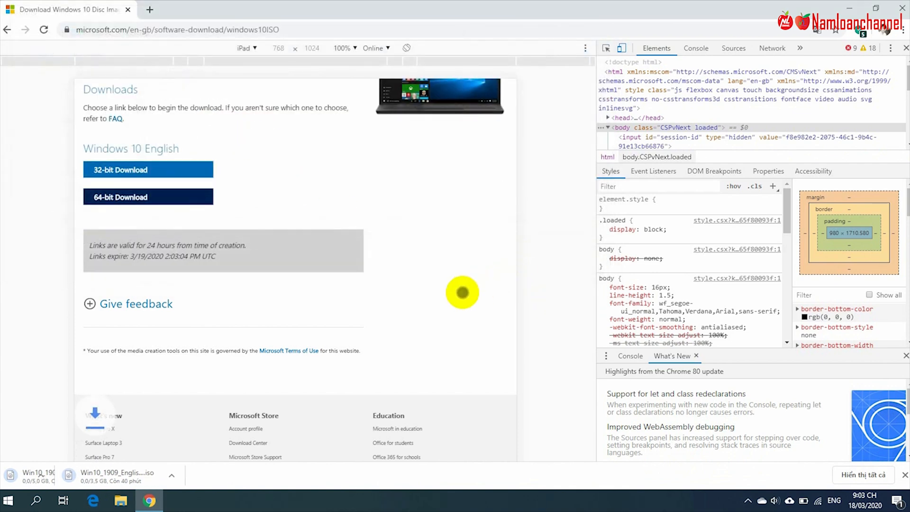